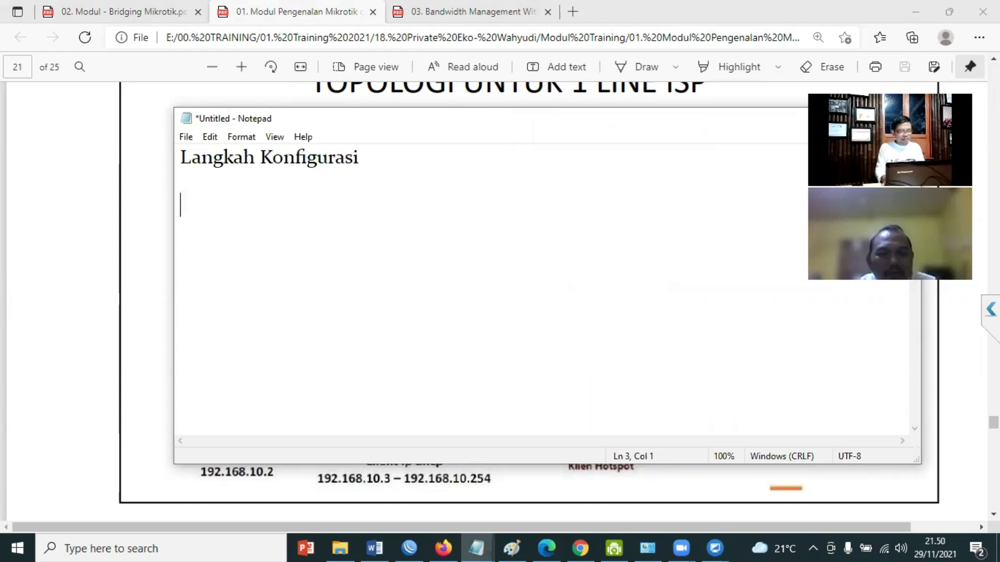
List "1. Reset" and "2. Konfigurasi Dasar dengan Mode / Teknik Default Route" under the Langkah Konfigurasi heading.
{"action": "type", "text": "Reset"}
{"action": "key", "text": "Return"}
{"action": "type", "text": "2. Kon"}
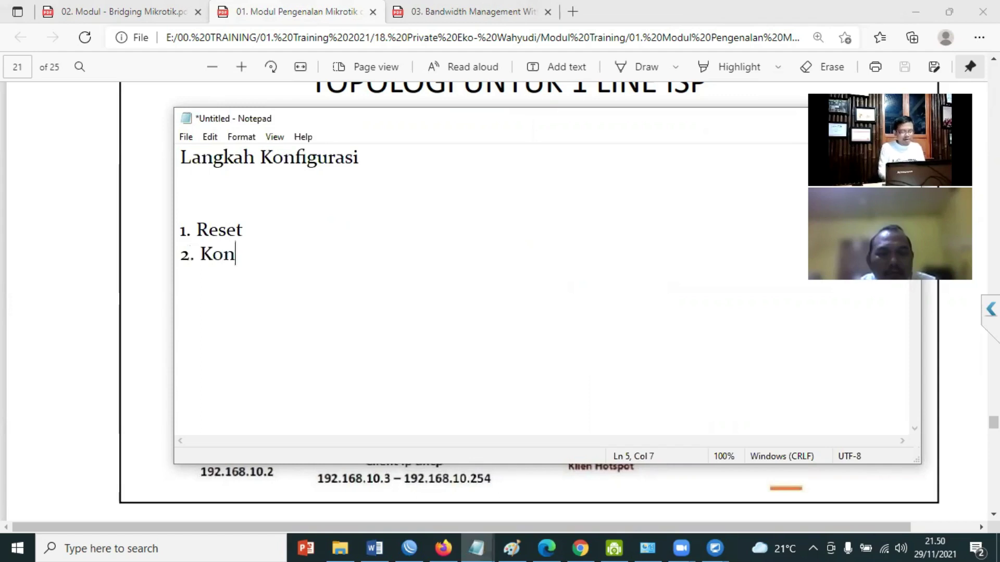
{"action": "type", "text": "figurasi D"}
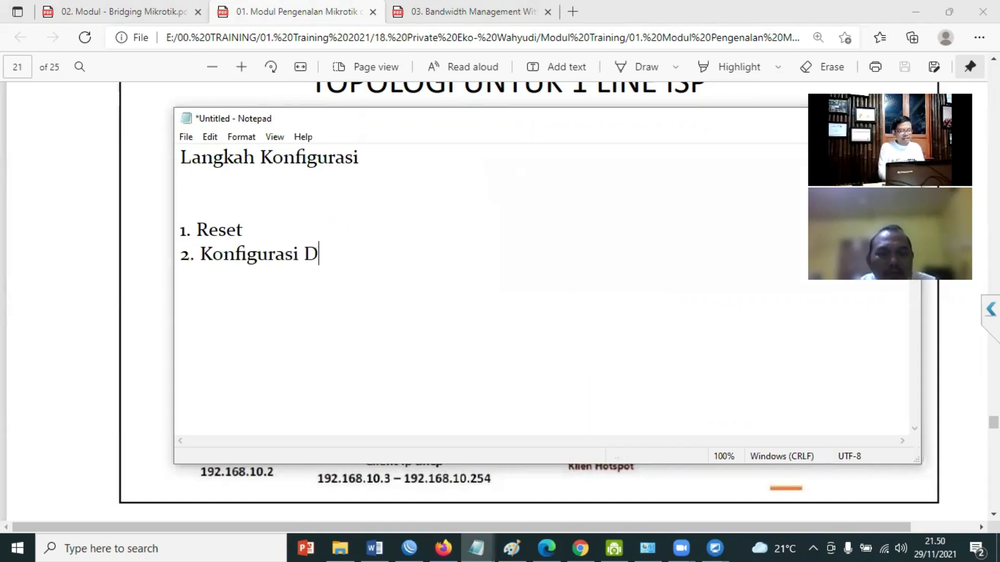
{"action": "type", "text": "asar dengan "}
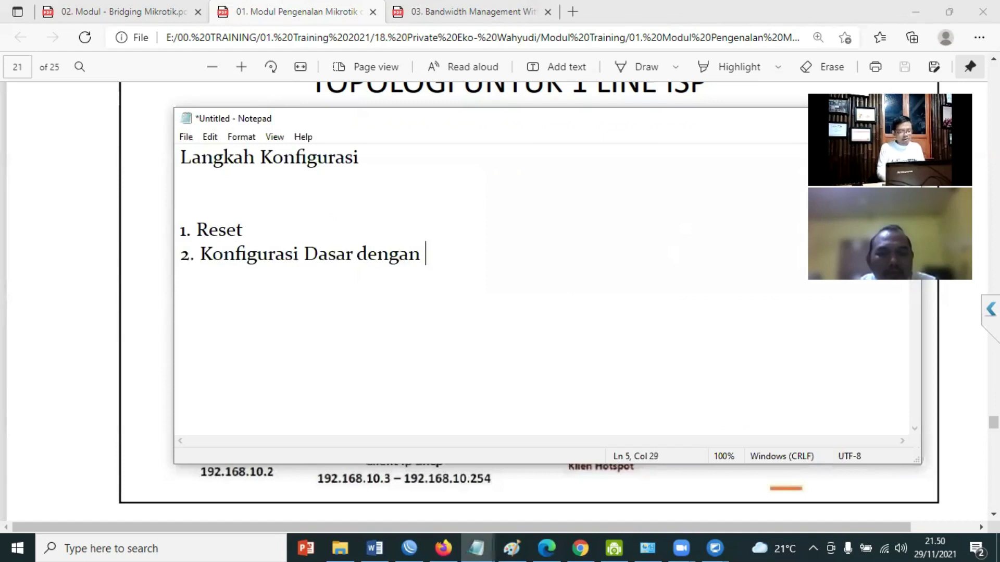
{"action": "type", "text": "Mode "}
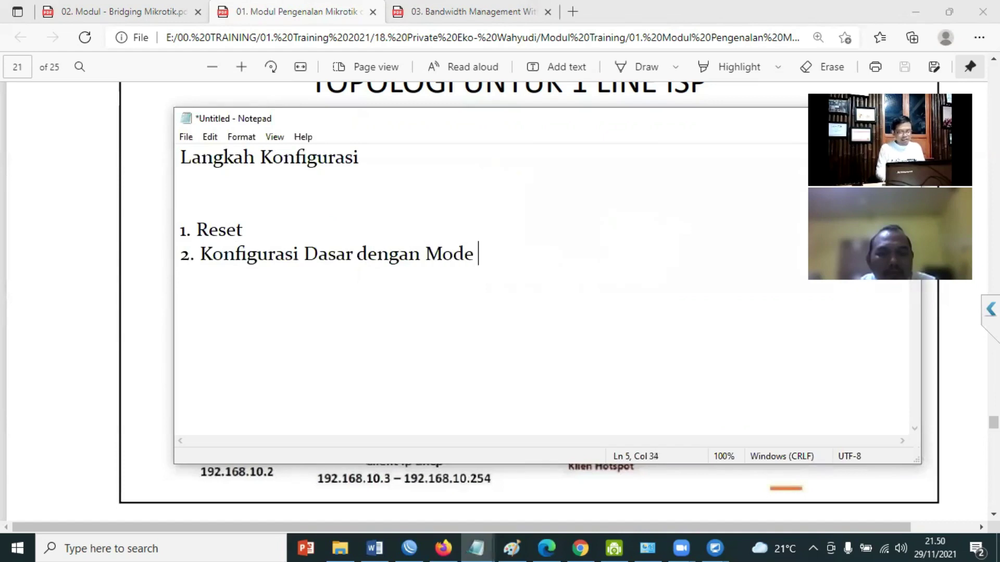
{"action": "type", "text": "/ Te"}
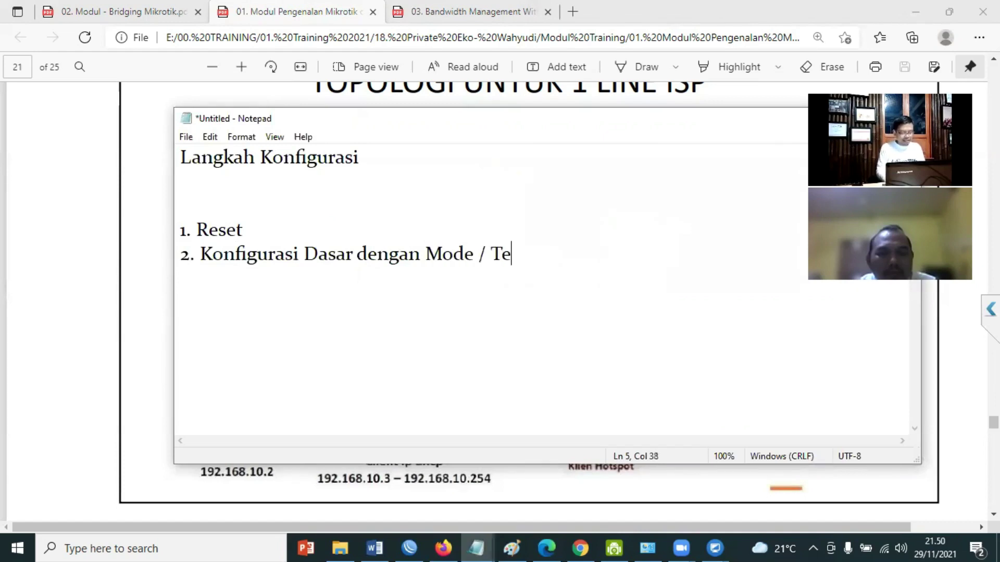
{"action": "type", "text": "knik Default "}
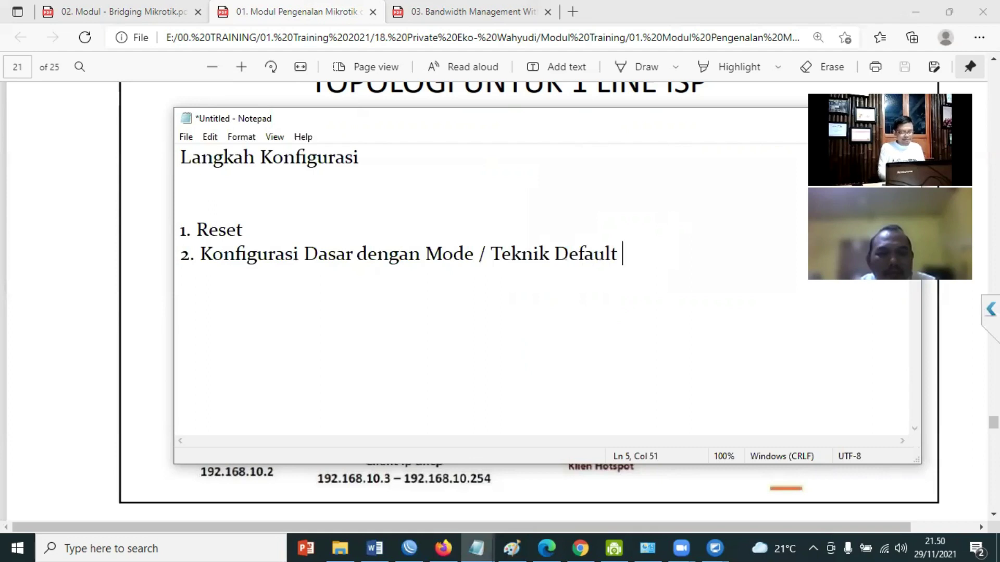
{"action": "type", "text": "Route"}
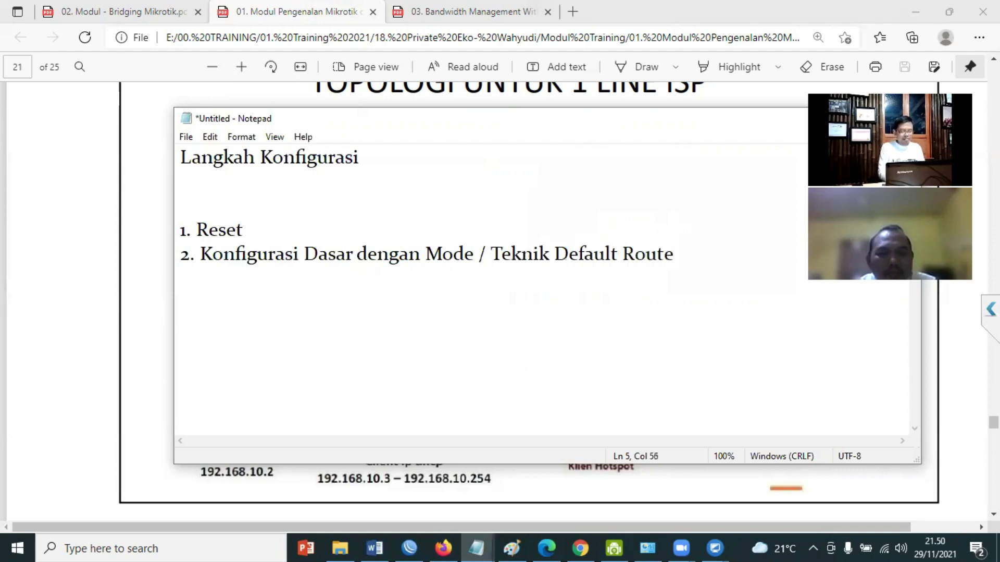
{"action": "key", "text": "Return"}
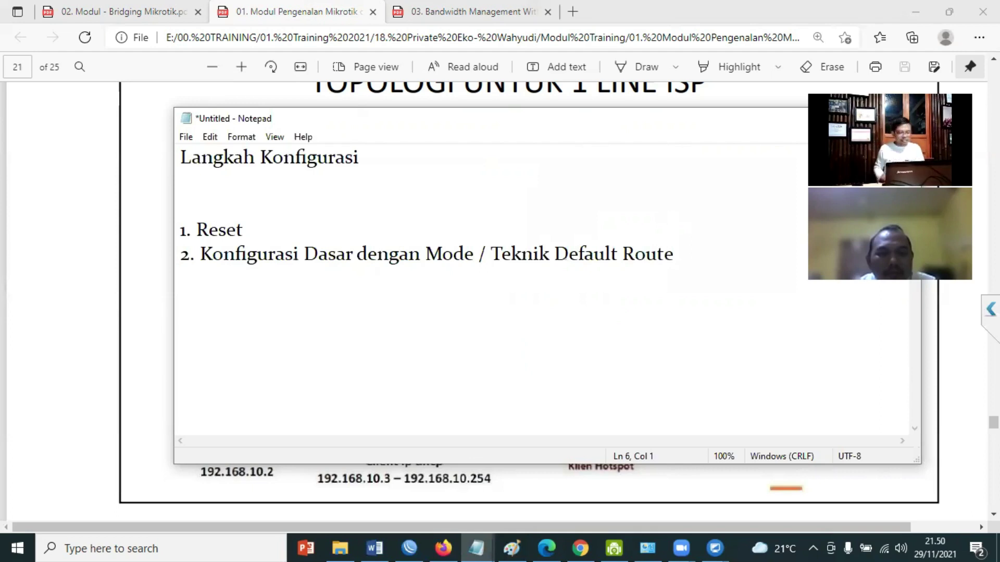
Add the indented sub-item "- Mikrotik Bisa terhubung ke internet" beneath item 2 of the notes.
{"action": "type", "text": "- Mikroti"}
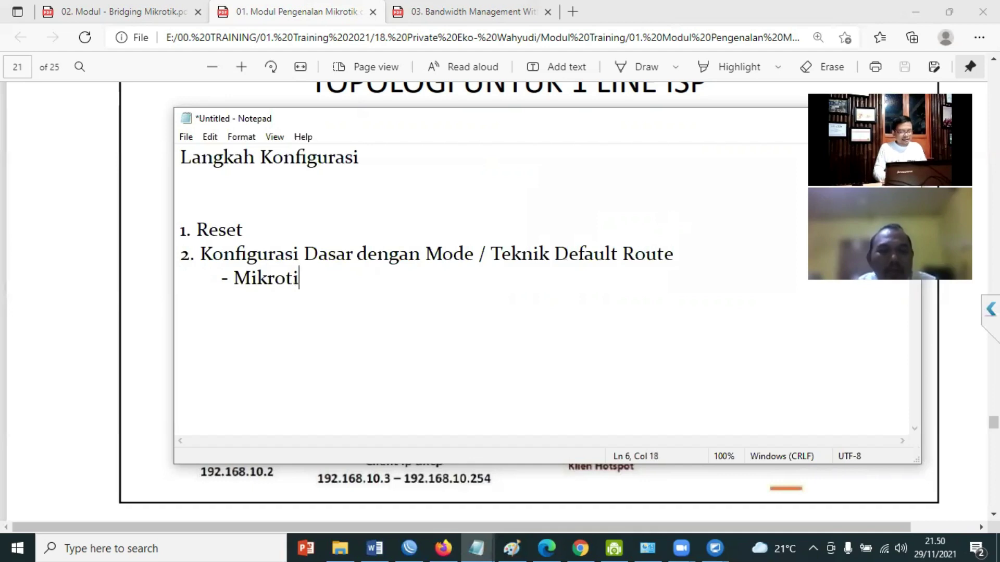
{"action": "type", "text": "k Bisa "}
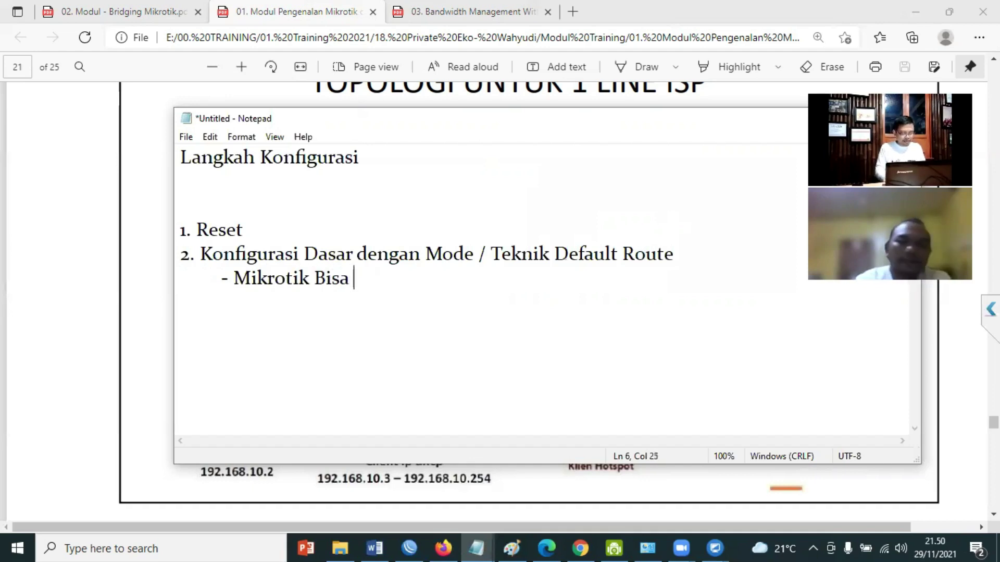
{"action": "type", "text": "terhubu"}
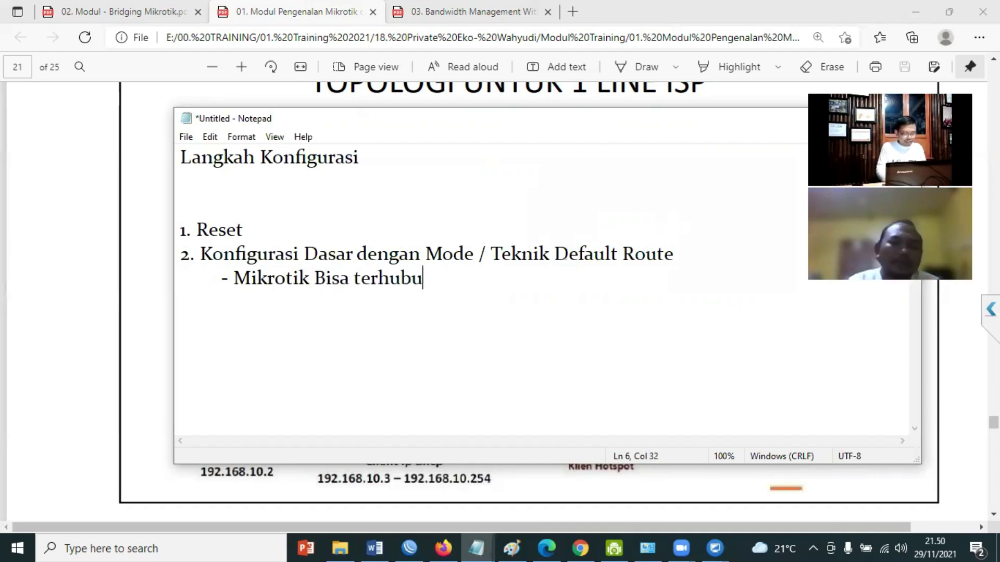
{"action": "type", "text": "ng ke inter"}
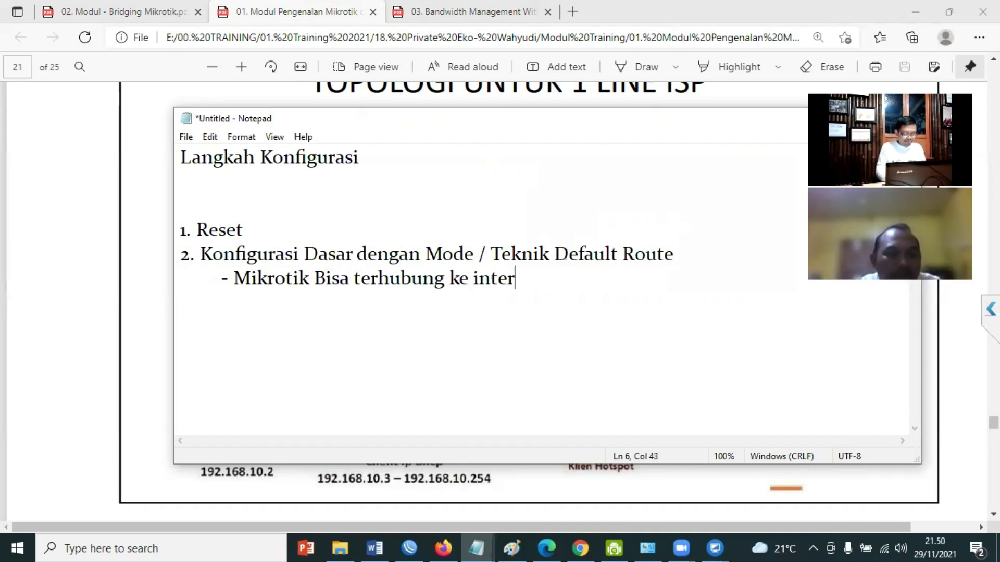
{"action": "type", "text": "net"}
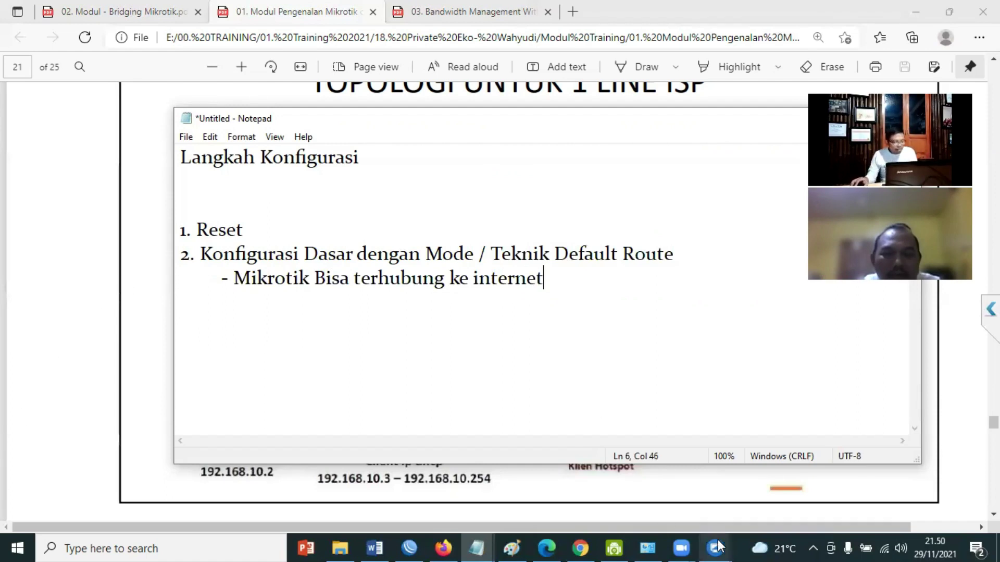
Switch to the UltraViewer remote session and set the router's identity to R-Kantor in WinBox.
{"action": "left_click", "coordinate": [742, 538]}
{"action": "left_click", "coordinate": [764, 488]}
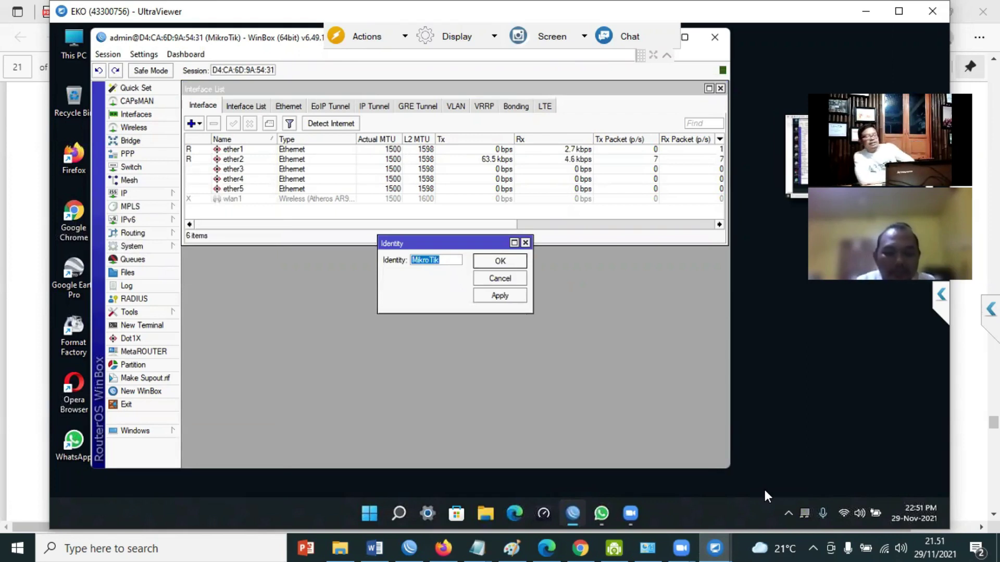
{"action": "type", "text": "R-Kantor"}
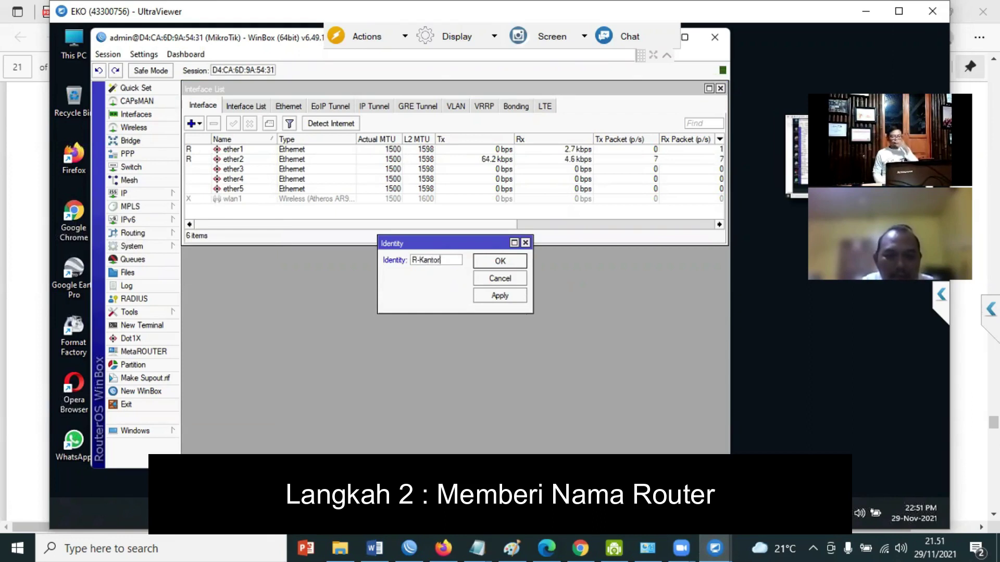
{"action": "key", "text": "Return"}
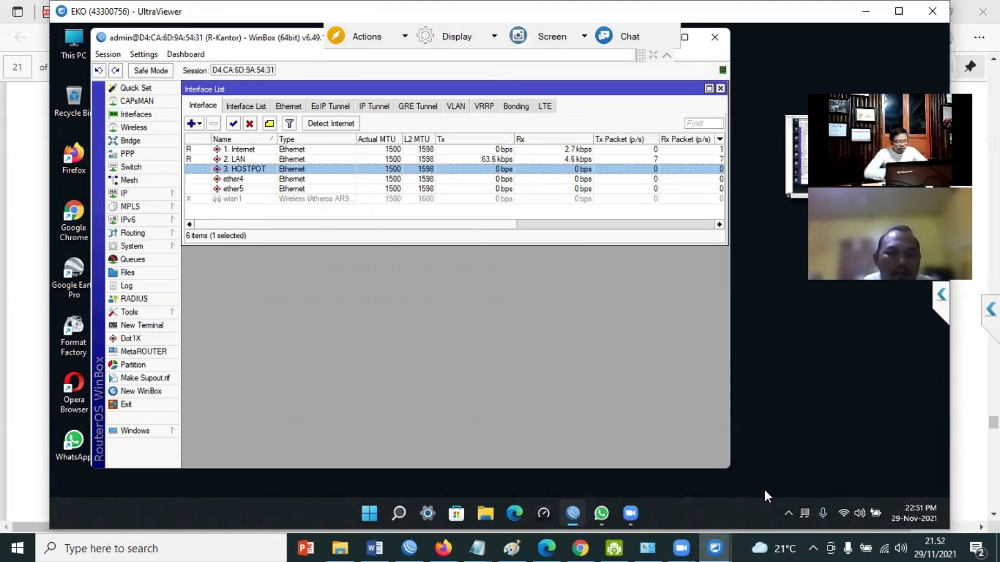
Enable the wlan1 wireless interface in the interface list.
{"action": "left_click", "coordinate": [338, 198]}
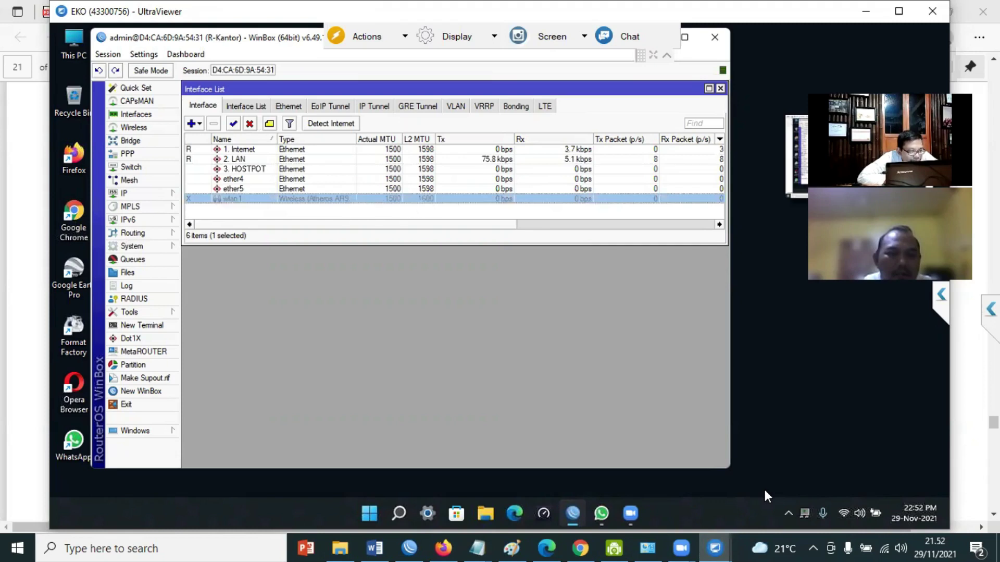
{"action": "left_click", "coordinate": [232, 122]}
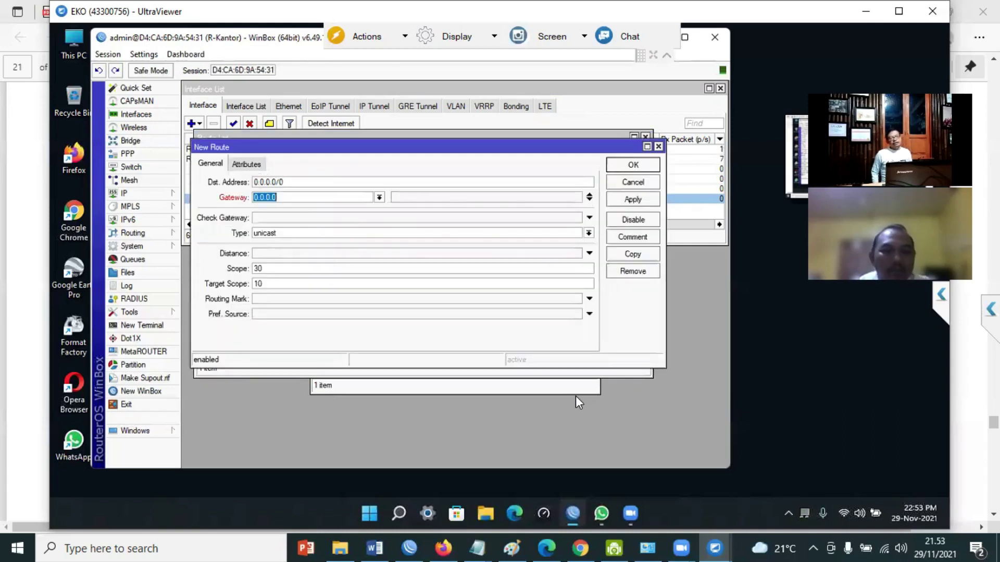
Add a default route for destination 0.0.0.0/0 with gateway 192.168.1.1.
{"action": "type", "text": "192"}
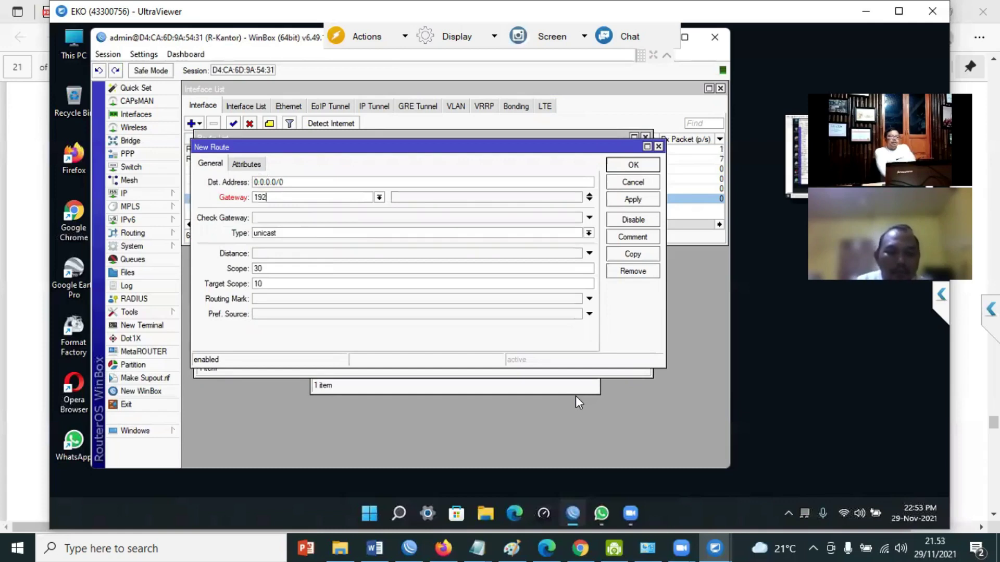
{"action": "type", "text": ".168.1.1"}
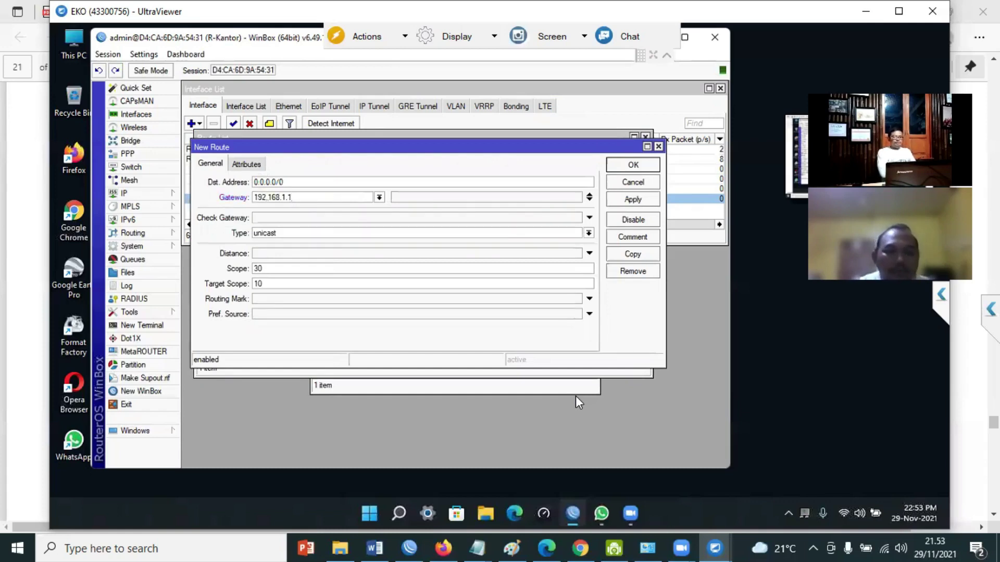
{"action": "key", "text": "Return"}
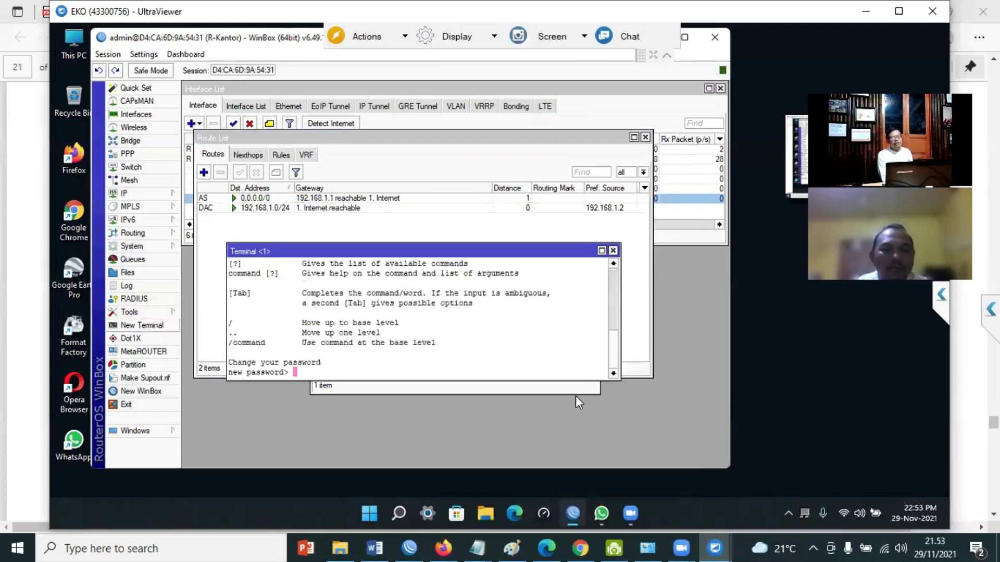
Enter and repeat a new admin password at the terminal's password-change prompt.
{"action": "key", "text": "Return"}
{"action": "key", "text": "Return"}
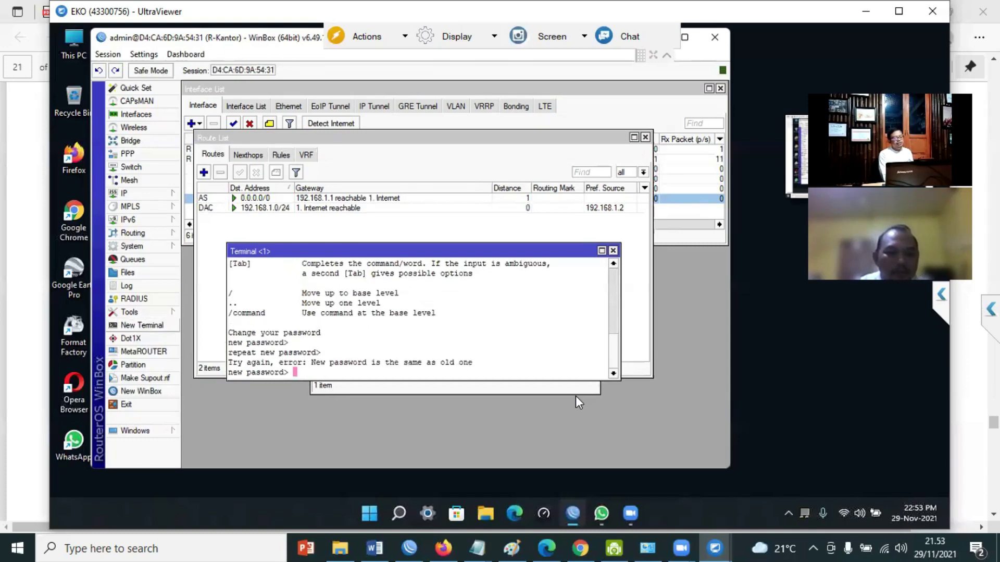
{"action": "key", "text": "Return"}
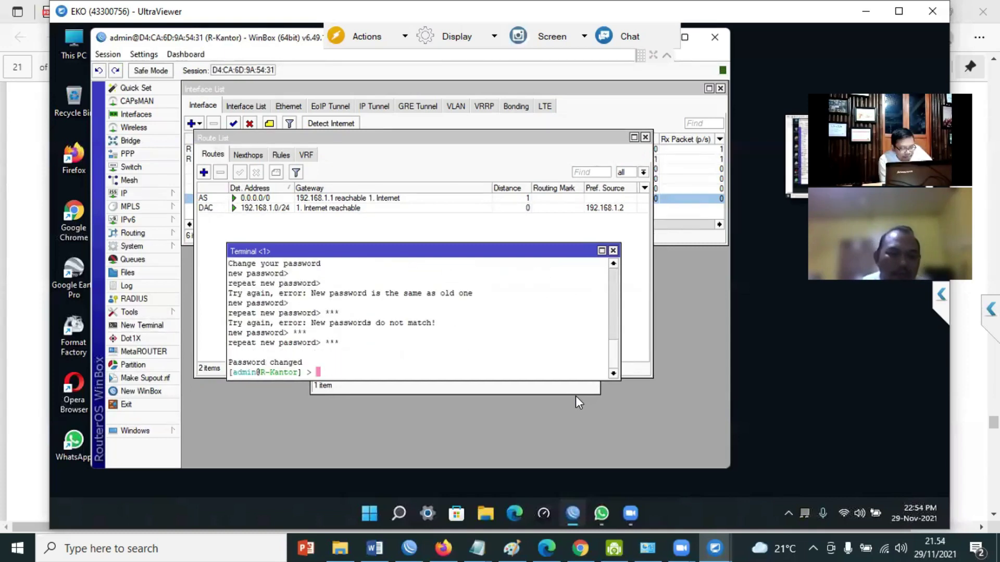
Test the router's internet connection by pinging google.com from the terminal.
{"action": "type", "text": "pi"}
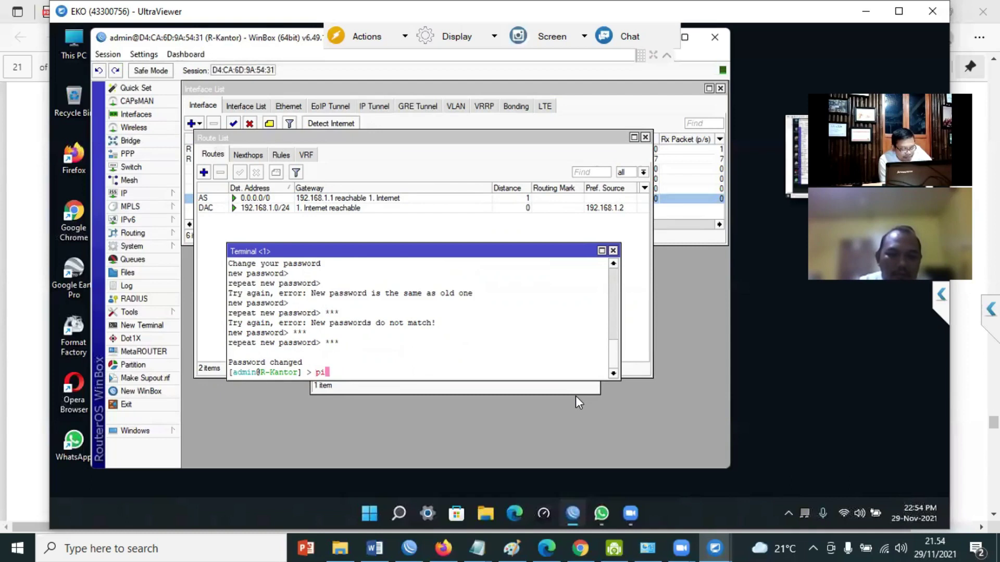
{"action": "type", "text": "ng googl.e"}
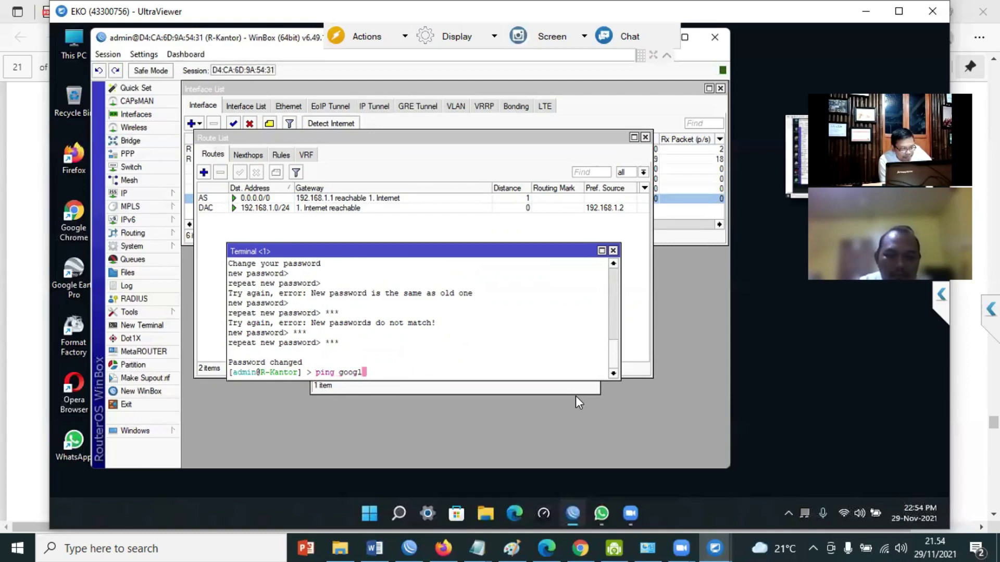
{"action": "key", "text": "BackSpace"}
{"action": "key", "text": "BackSpace"}
{"action": "type", "text": "e.c"}
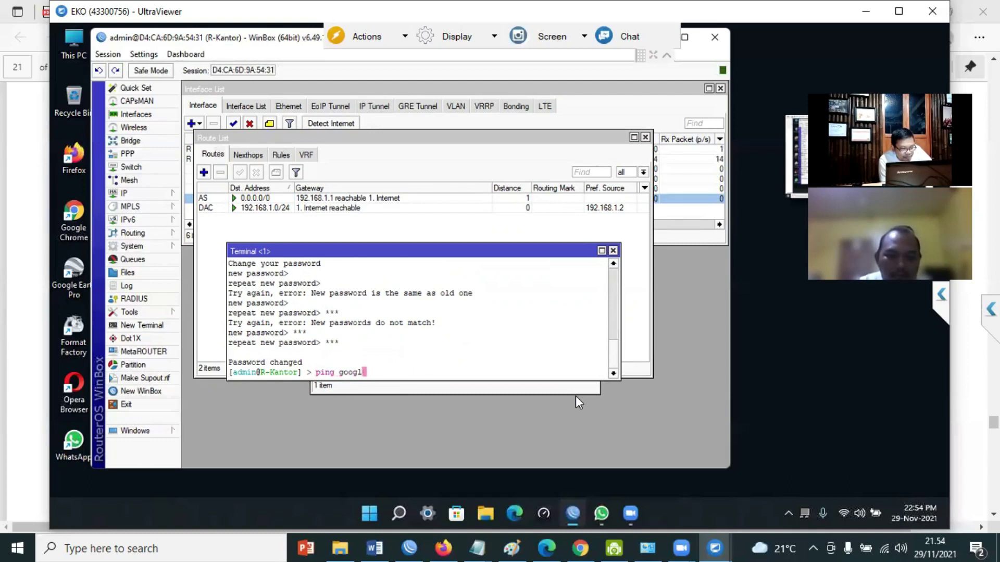
{"action": "type", "text": "om"}
{"action": "key", "text": "Return"}
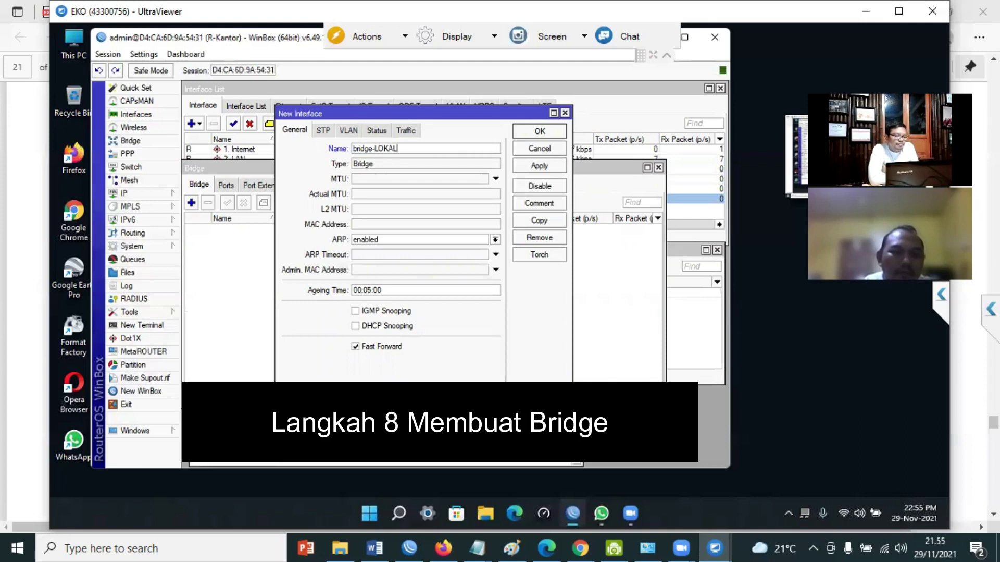
Create a new bridge interface named bridge-LOKAL.
{"action": "key", "text": "Return"}
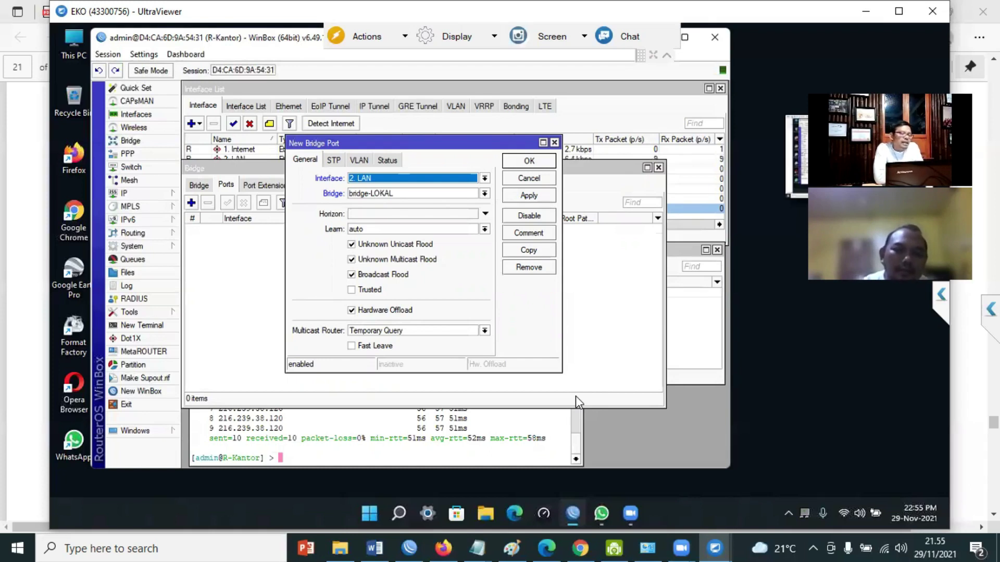
Add the 3. HOSTPOT and wlan1 interfaces as ports of bridge-LOKAL.
{"action": "key", "text": "alt+Down"}
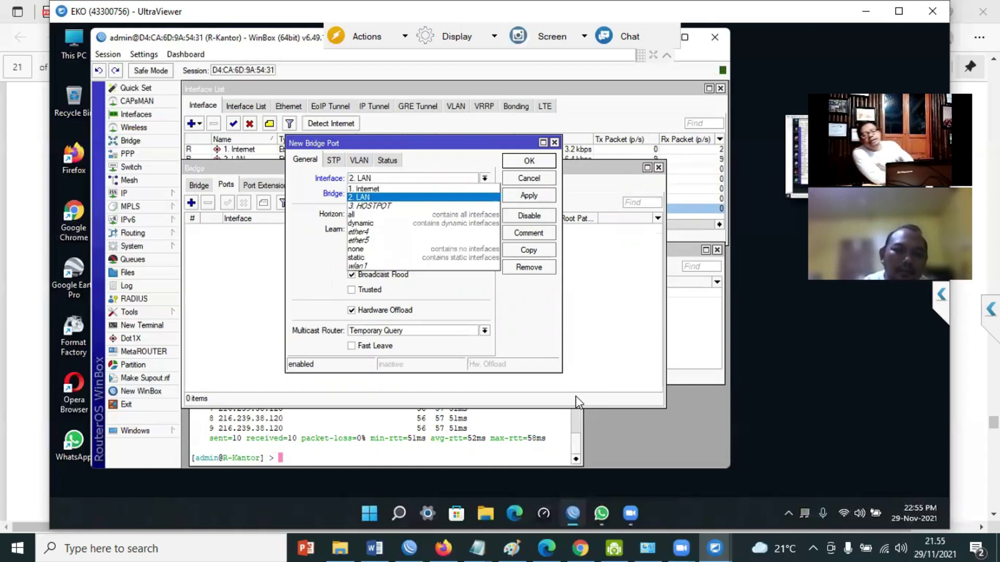
{"action": "key", "text": "Return"}
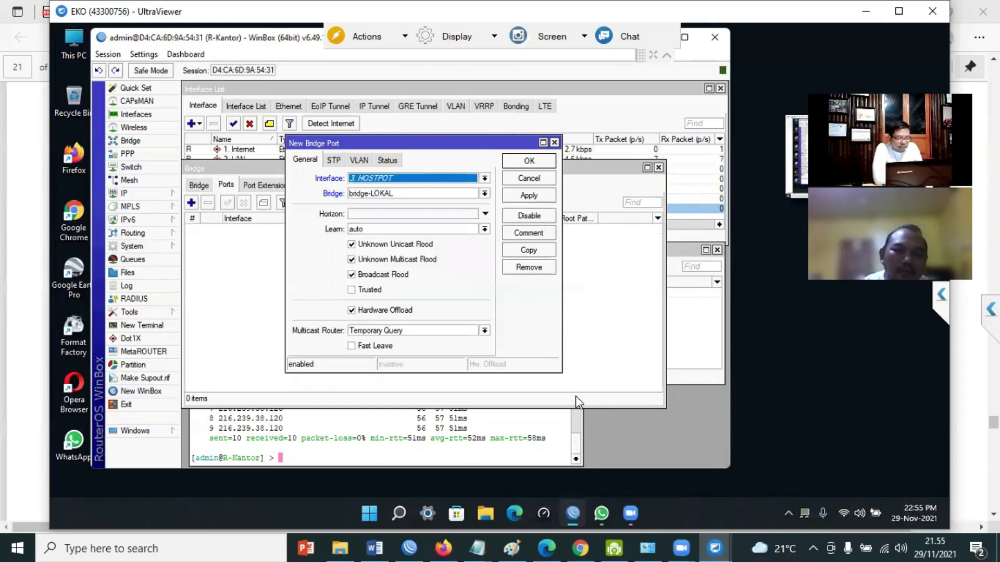
{"action": "key", "text": "Return"}
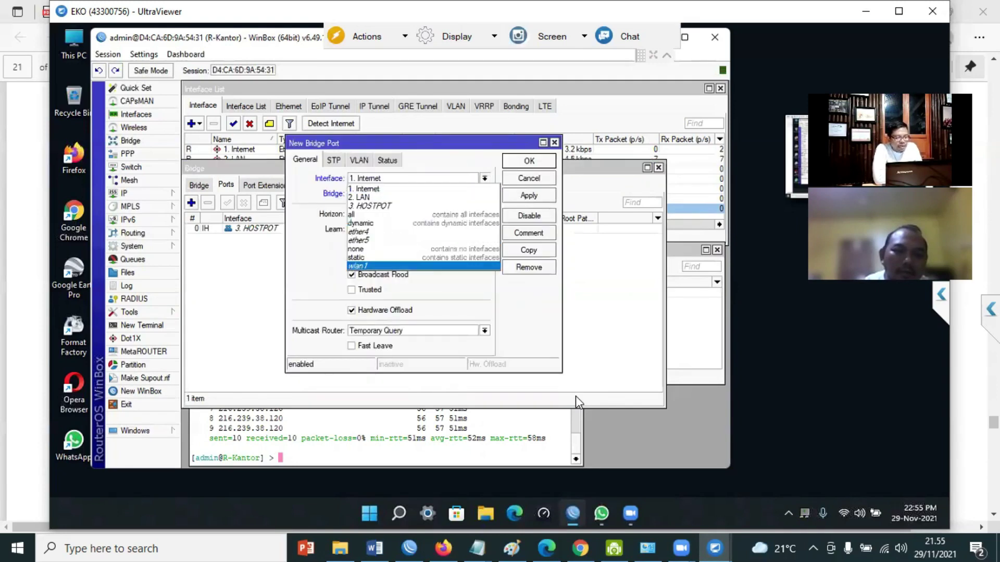
{"action": "key", "text": "Return"}
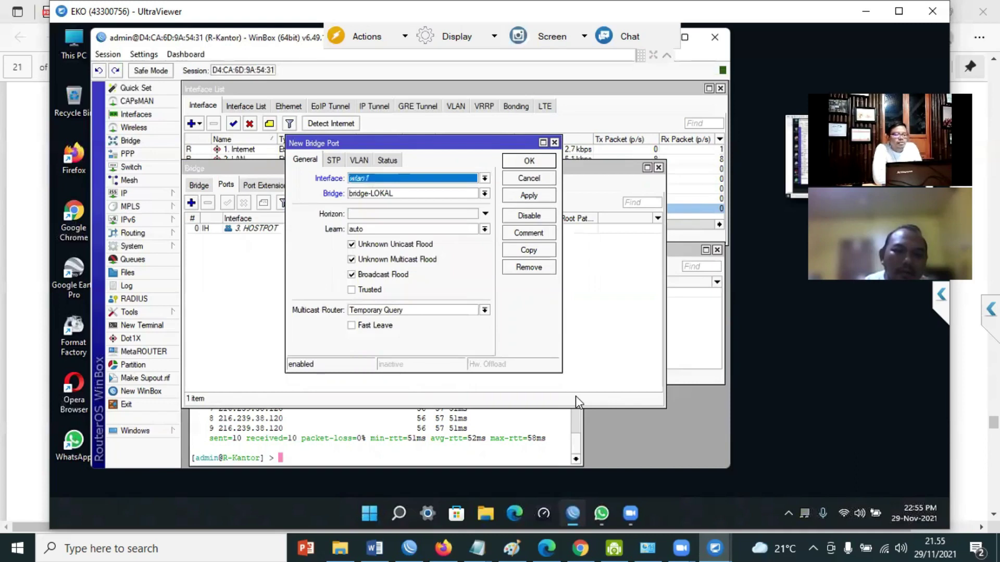
{"action": "key", "text": "Return"}
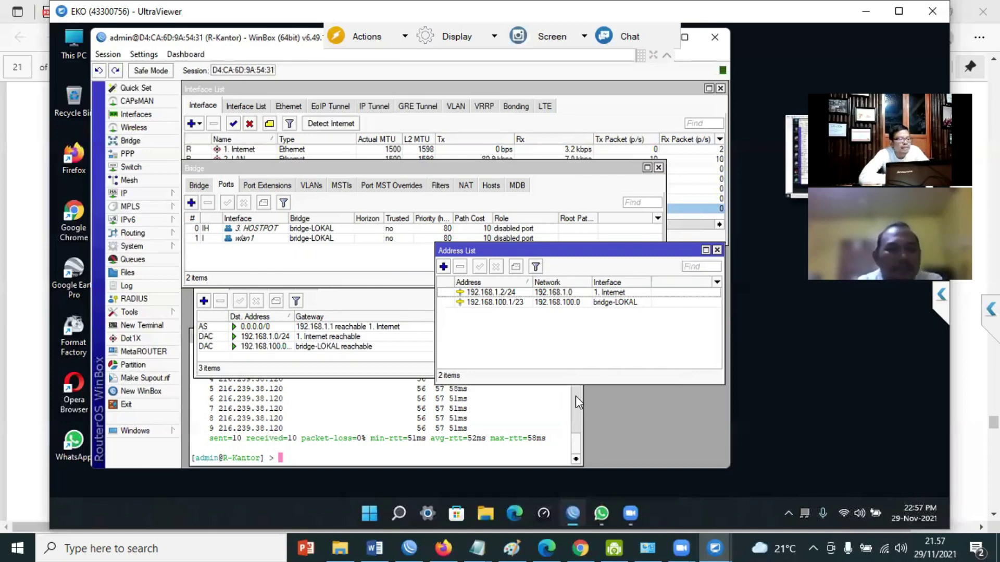
Set up a DHCP server on bridge-LOKAL giving out addresses 192.168.100.2-192.168.101.254.
{"action": "left_click", "coordinate": [124, 193]}
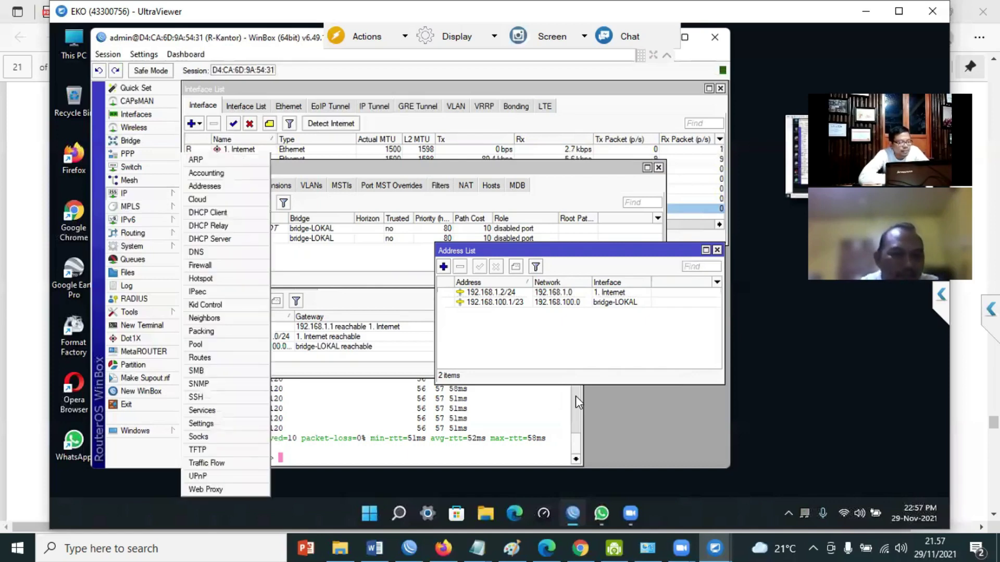
{"action": "left_click", "coordinate": [214, 257]}
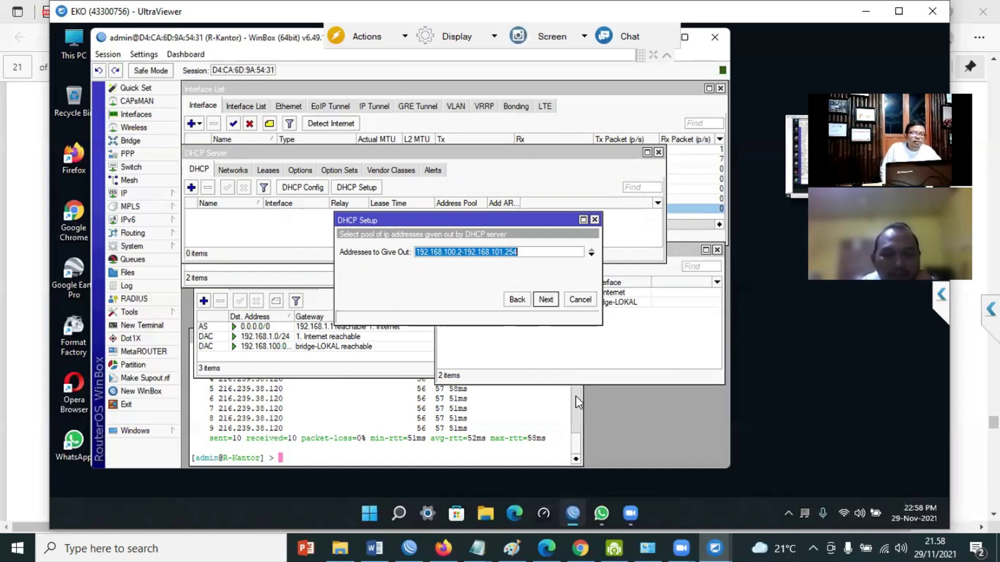
{"action": "key", "text": "Return"}
{"action": "key", "text": "Return"}
{"action": "key", "text": "Return"}
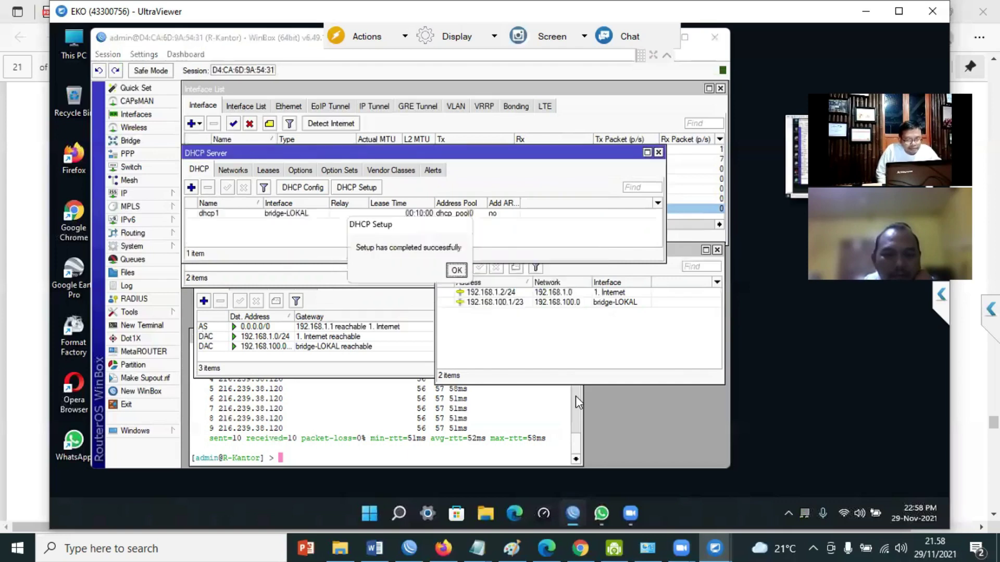
{"action": "key", "text": "Return"}
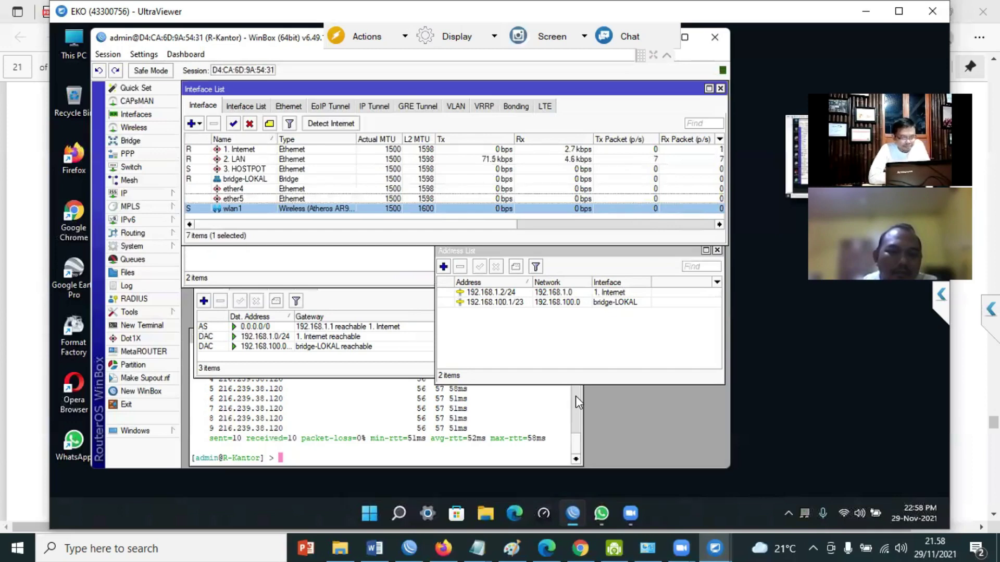
Set the wireless mode of the wlan1 interface to ap bridge.
{"action": "key", "text": "Return"}
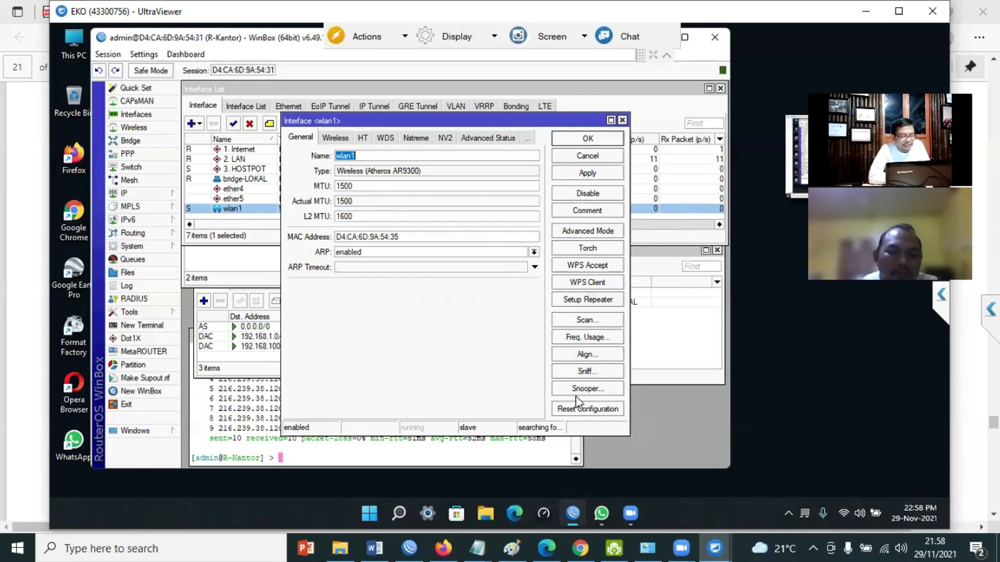
{"action": "key", "text": "ctrl+Tab"}
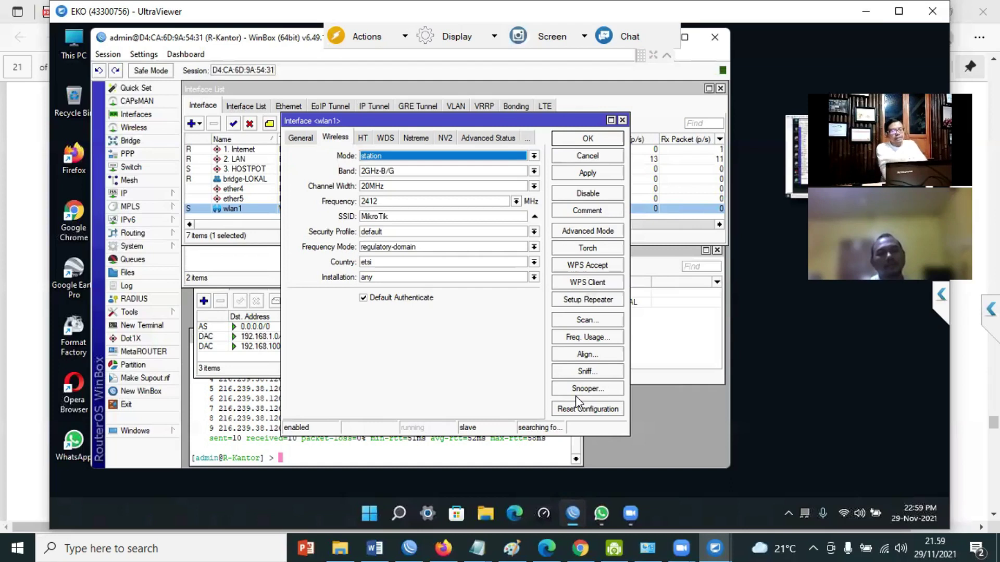
{"action": "key", "text": "alt+Down"}
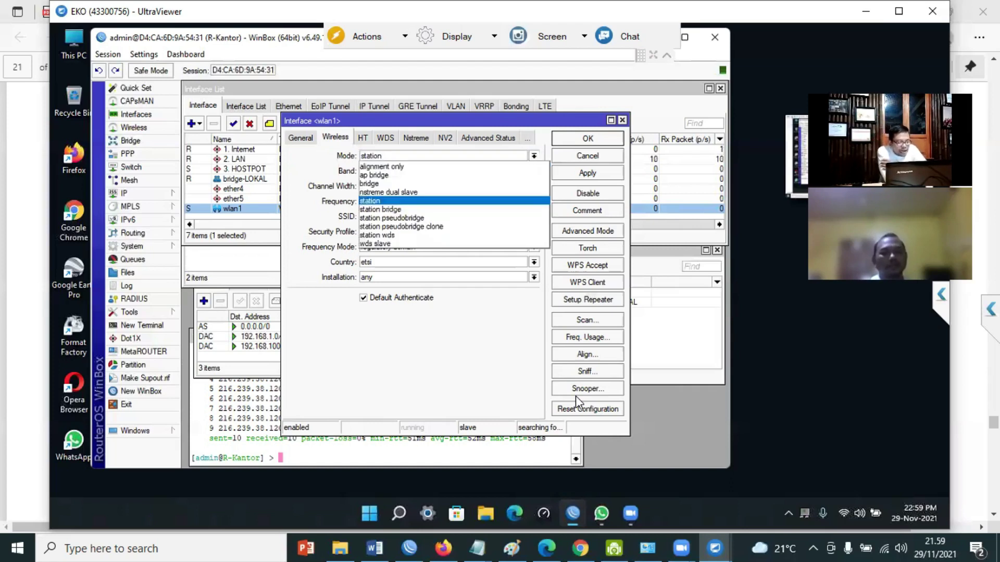
{"action": "key", "text": "Up"}
{"action": "key", "text": "Up"}
{"action": "key", "text": "Up"}
{"action": "key", "text": "Return"}
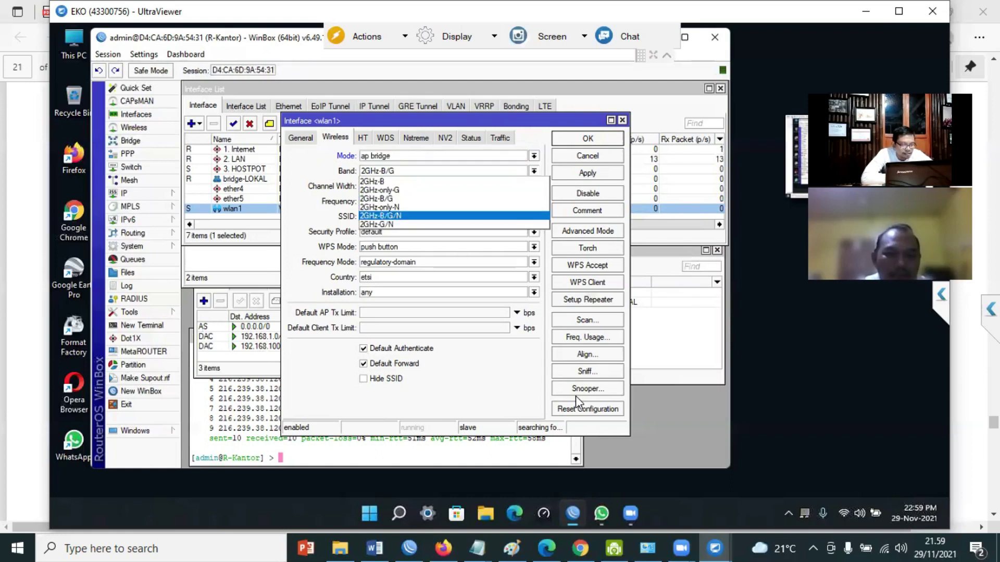
Set wlan1's wireless band to 2GHz-B/G/N and its frequency to 2412 MHz.
{"action": "key", "text": "Return"}
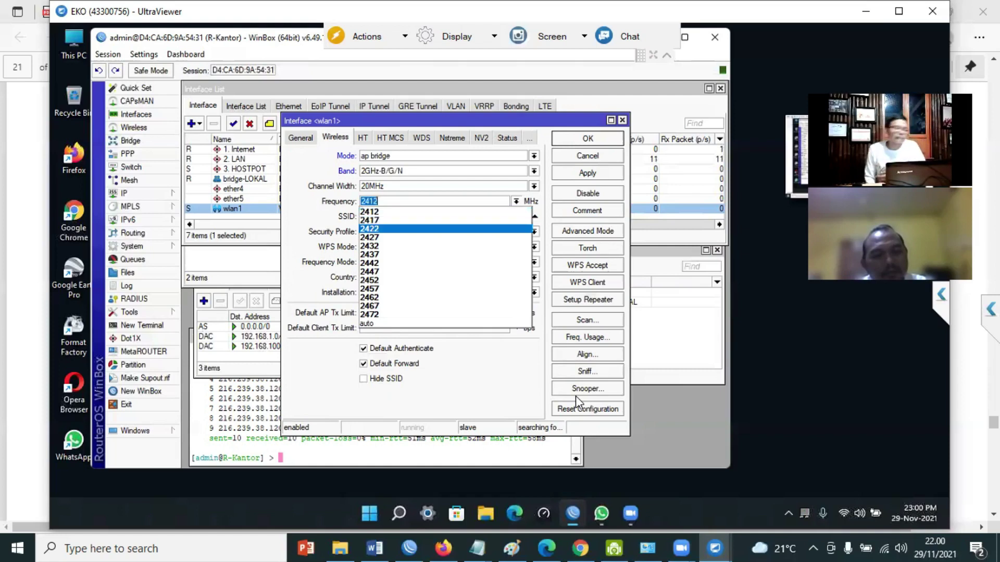
{"action": "key", "text": "Up"}
{"action": "key", "text": "Up"}
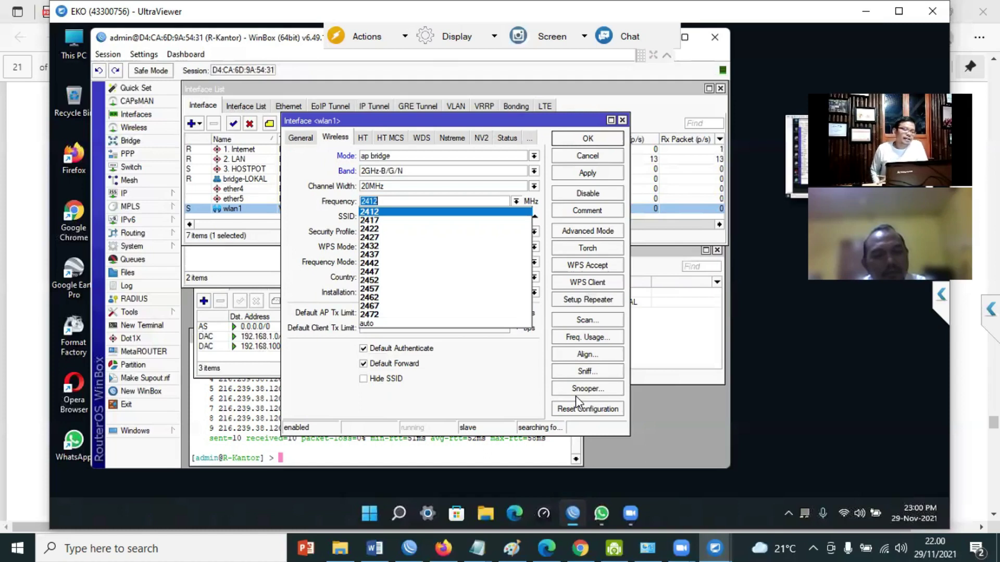
{"action": "key", "text": "Escape"}
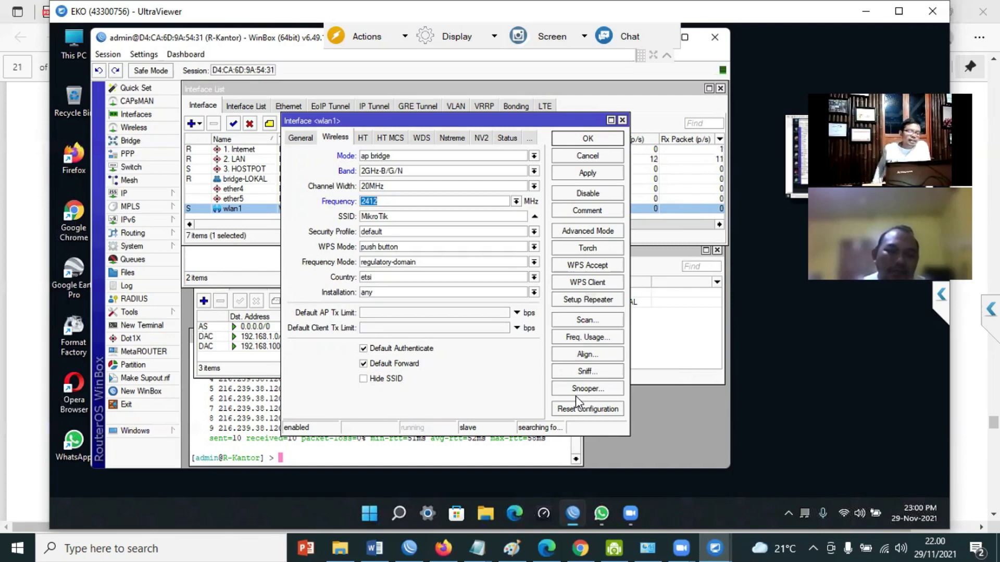
Replace wlan1's SSID with Wifi Kantor and save the interface settings.
{"action": "key", "text": "Tab"}
{"action": "key", "text": "BackSpace"}
{"action": "key", "text": "BackSpace"}
{"action": "key", "text": "BackSpace"}
{"action": "key", "text": "BackSpace"}
{"action": "key", "text": "BackSpace"}
{"action": "key", "text": "BackSpace"}
{"action": "key", "text": "BackSpace"}
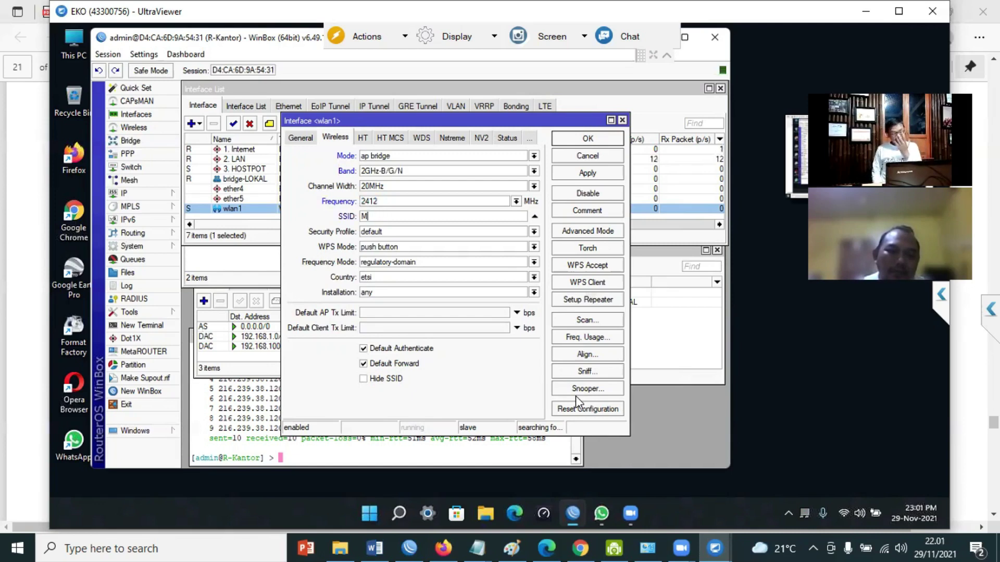
{"action": "key", "text": "BackSpace"}
{"action": "type", "text": "Wifi"}
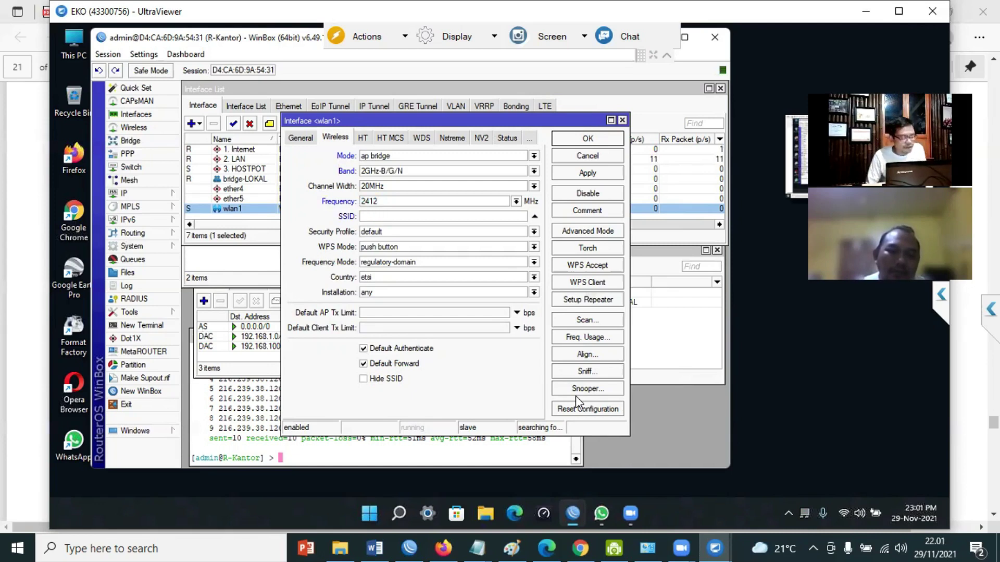
{"action": "type", "text": " Kantor"}
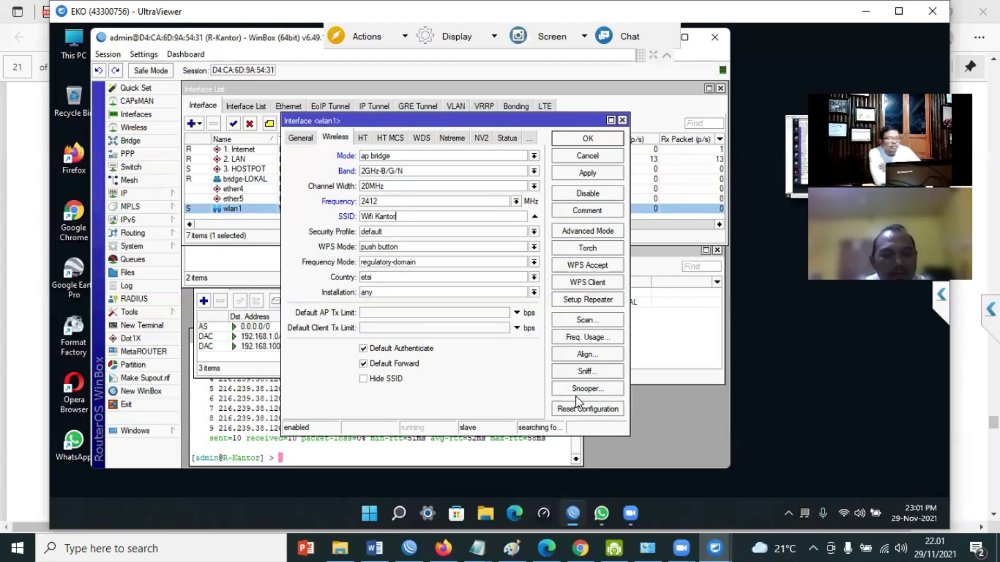
{"action": "key", "text": "Return"}
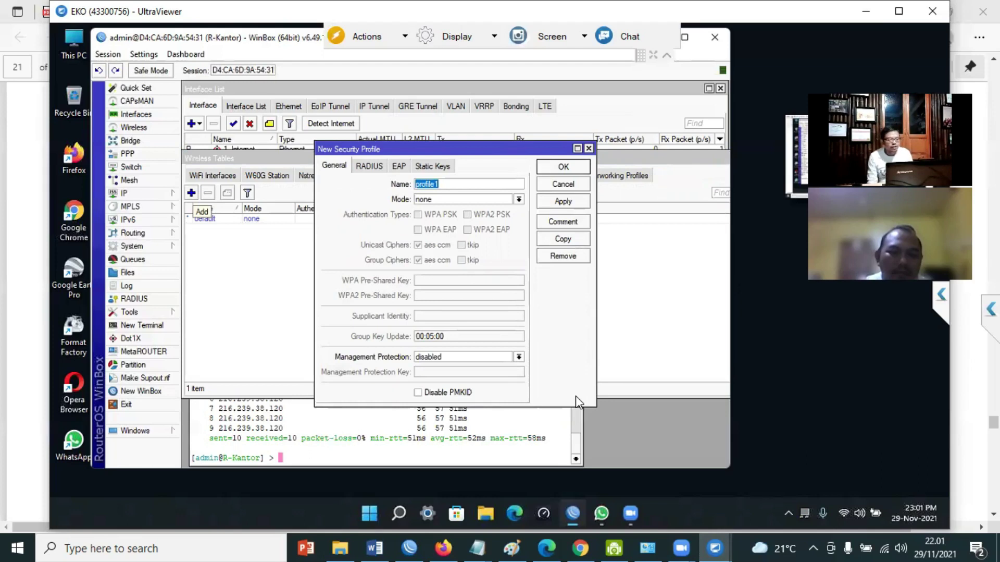
Create a wireless security profile named wifi with dynamic keys mode and WPA2 PSK authentication.
{"action": "type", "text": "wifi"}
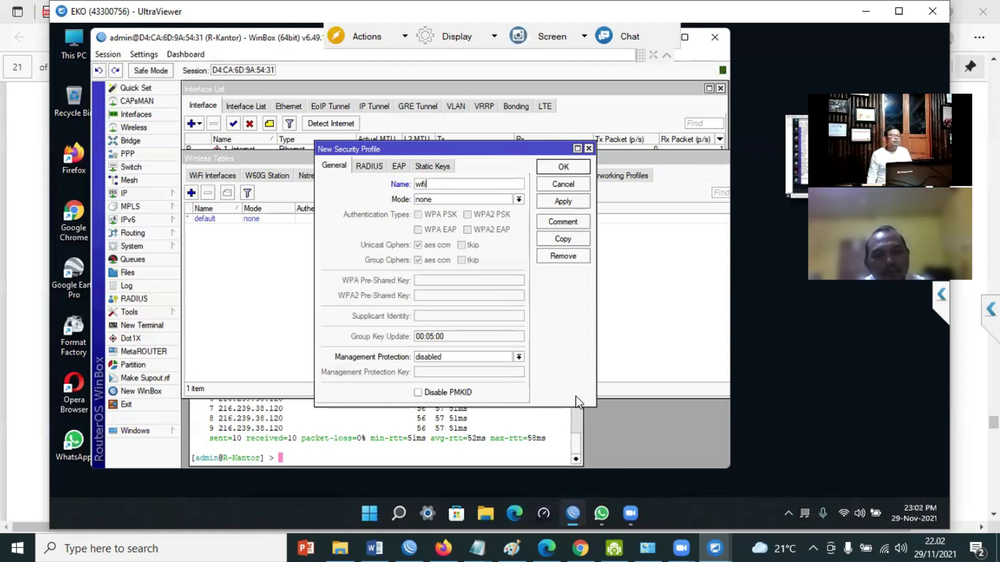
{"action": "key", "text": "alt+Down"}
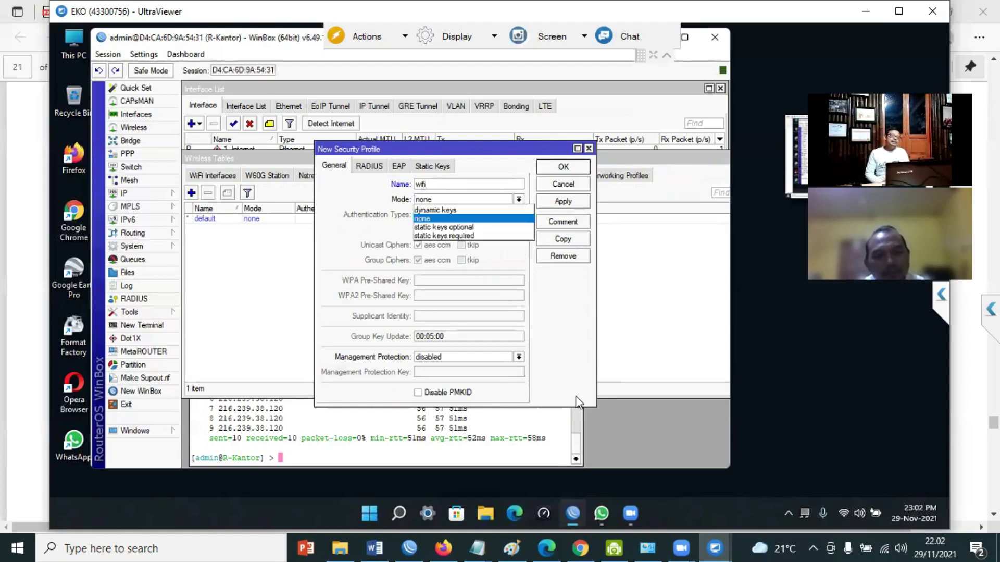
{"action": "key", "text": "Up"}
{"action": "key", "text": "Return"}
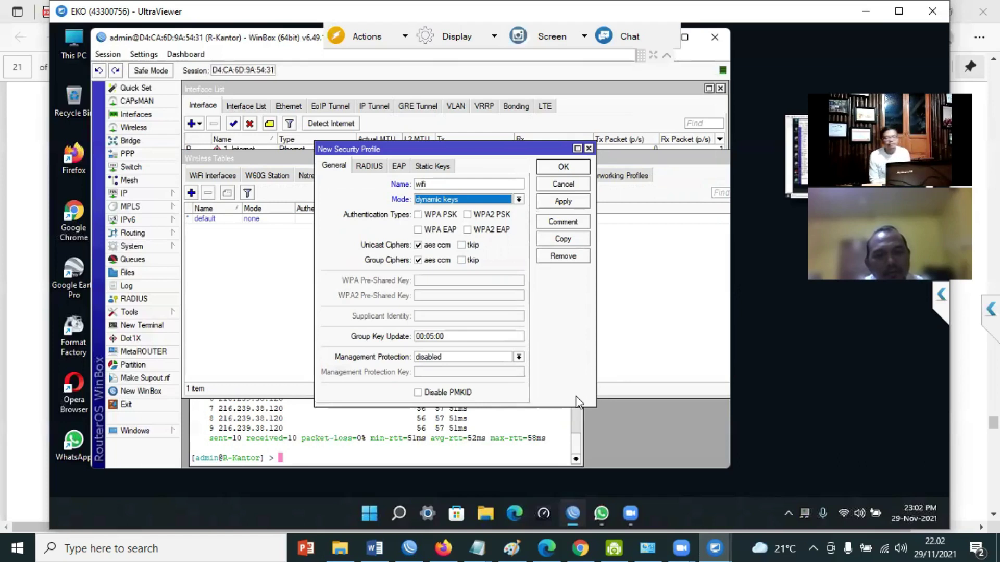
{"action": "key", "text": "Tab"}
{"action": "key", "text": "Tab"}
{"action": "key", "text": "space"}
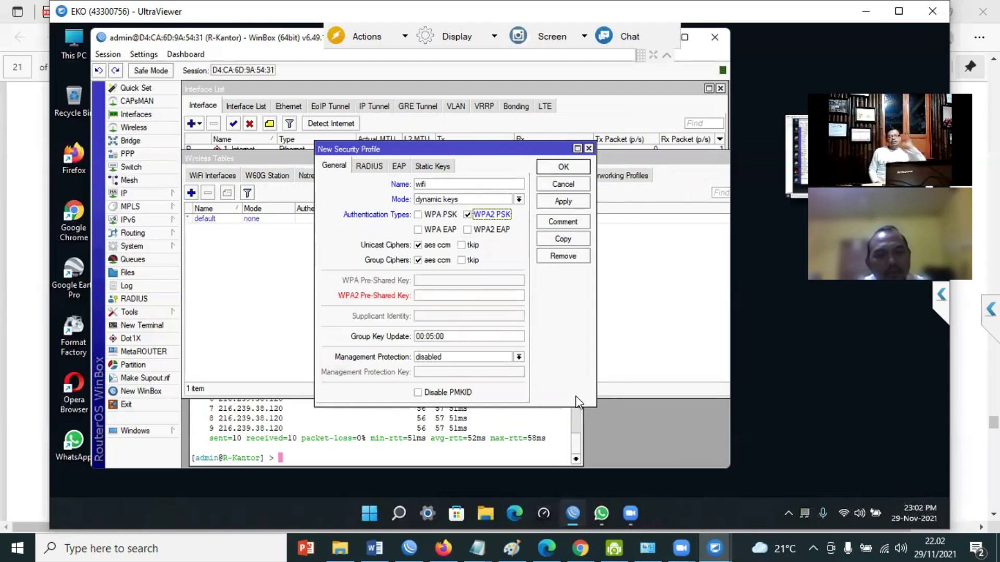
Enter the profile's WPA2 pre-shared key and assign the wifi security profile to wlan1.
{"action": "key", "text": "Tab"}
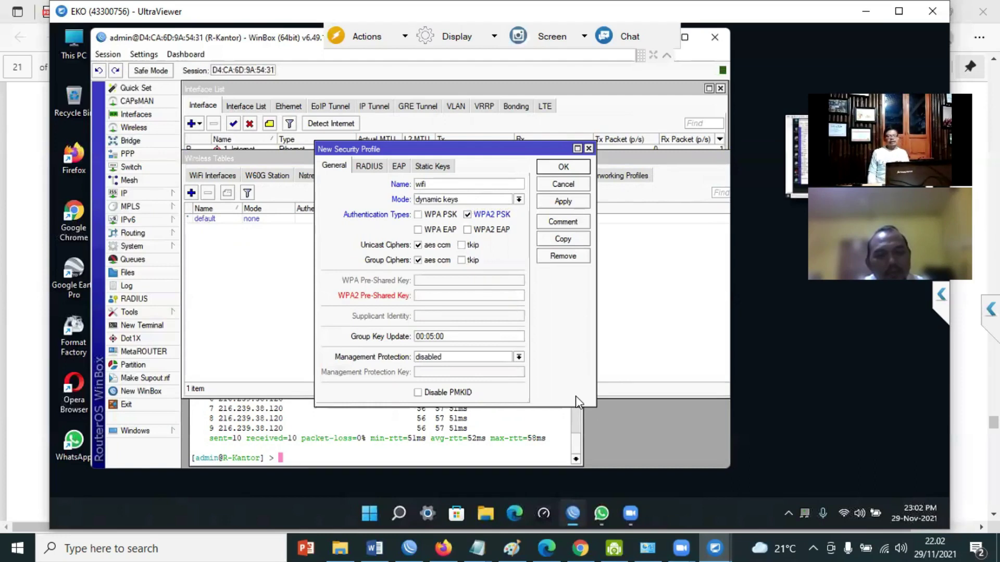
{"action": "type", "text": "******"}
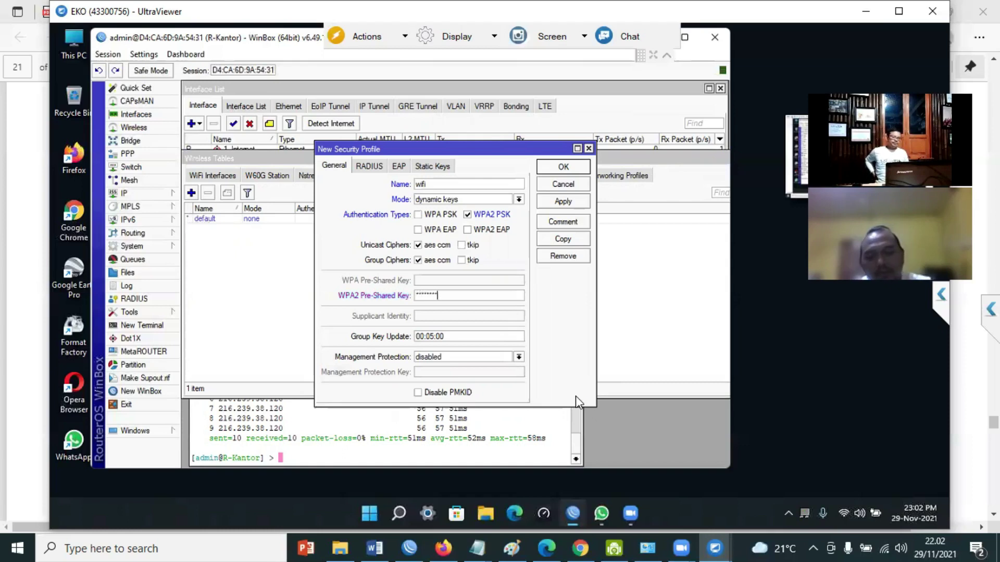
{"action": "type", "text": "**"}
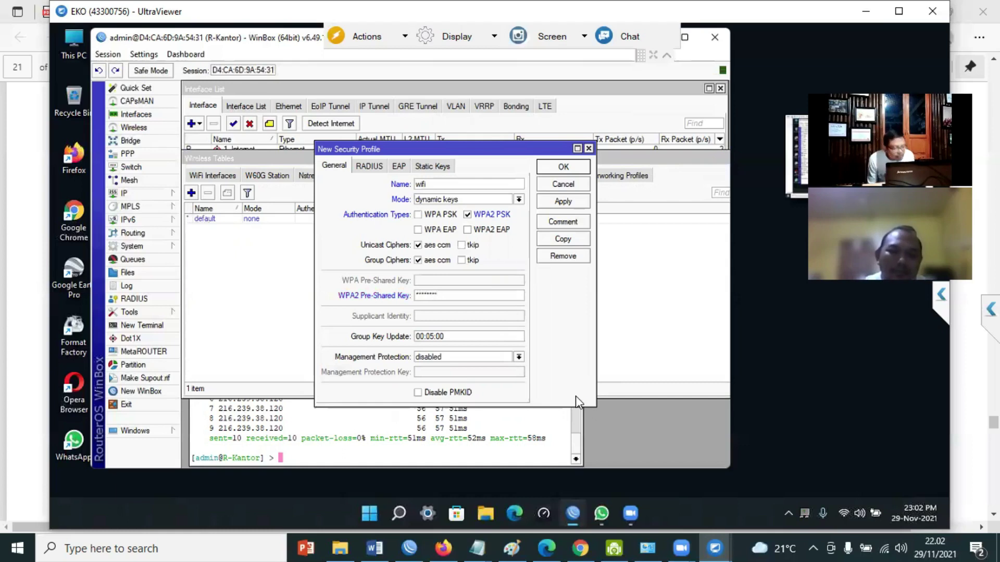
{"action": "key", "text": "Return"}
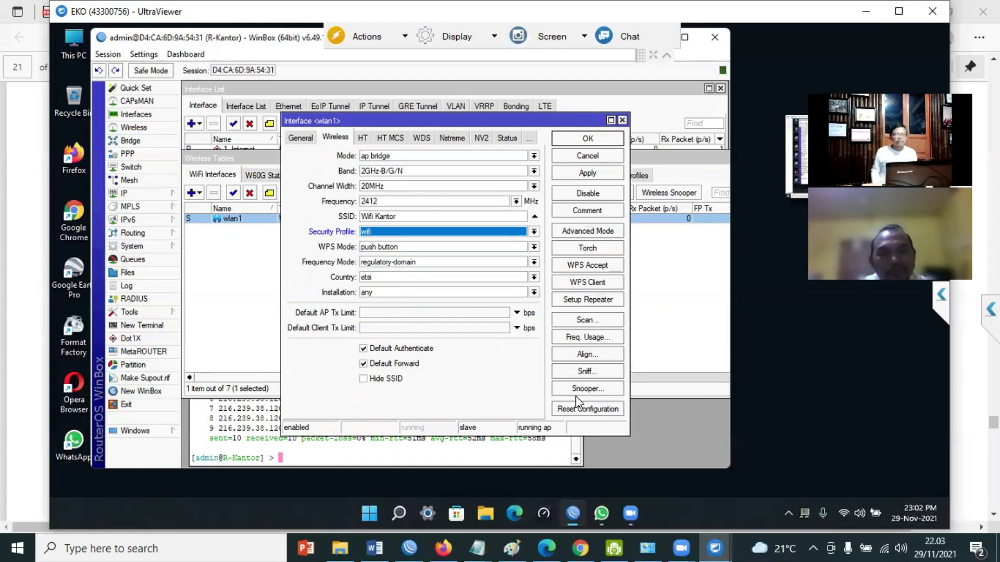
{"action": "key", "text": "Return"}
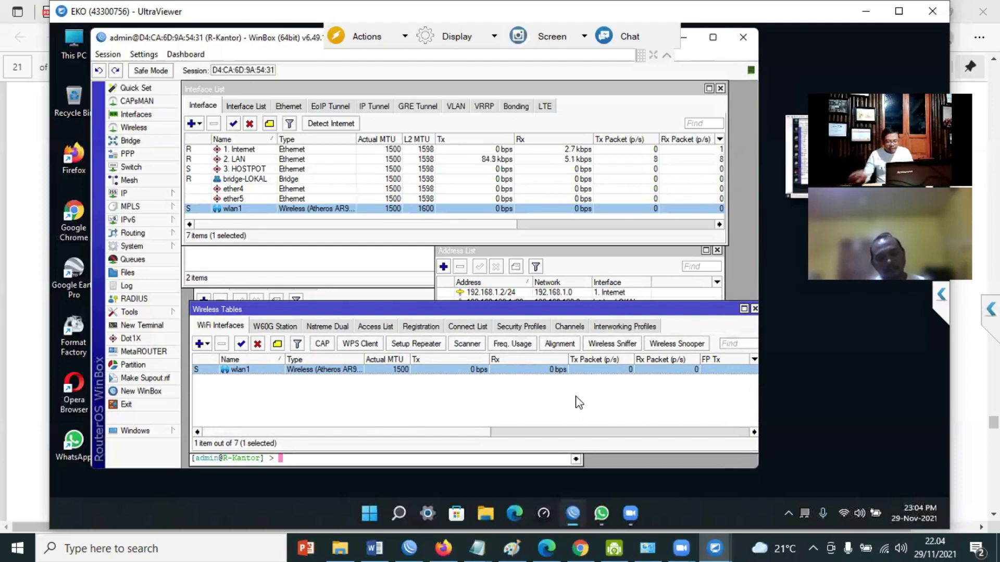
Check the remote computer's available Wi-Fi networks for Wifi Kantor and close the list.
{"action": "left_click", "coordinate": [844, 511]}
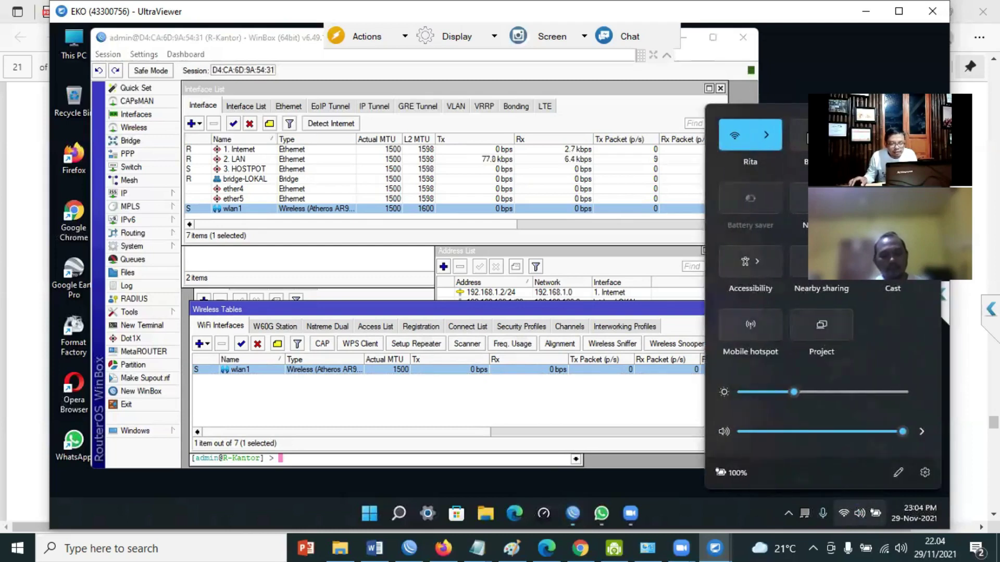
{"action": "left_click", "coordinate": [771, 134]}
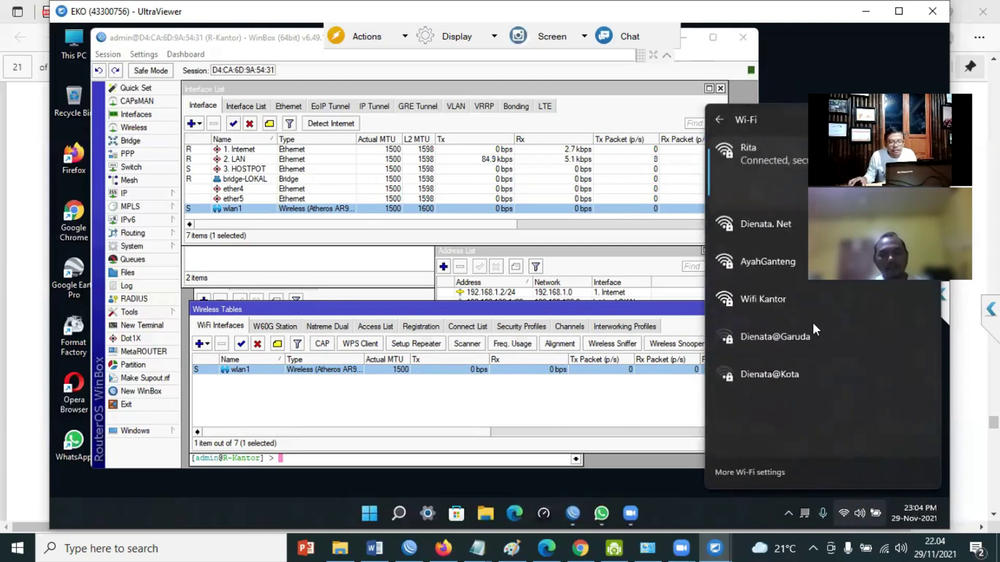
{"action": "left_click", "coordinate": [753, 297]}
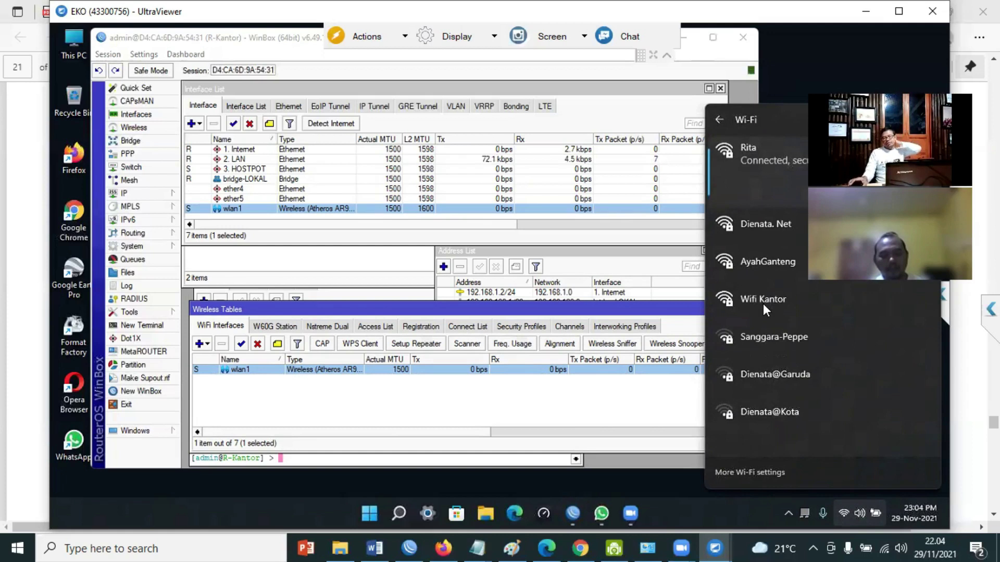
{"action": "left_click", "coordinate": [573, 403]}
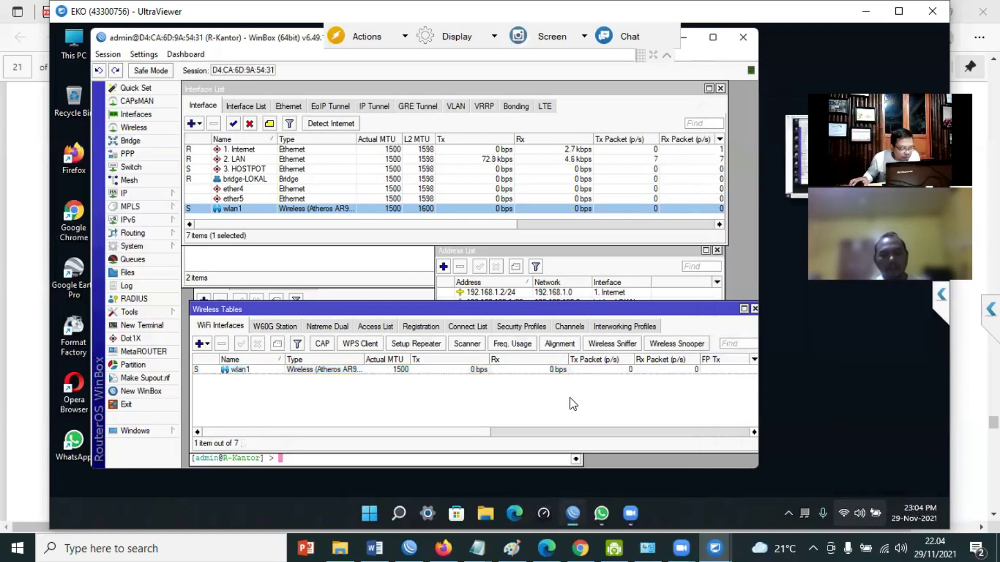